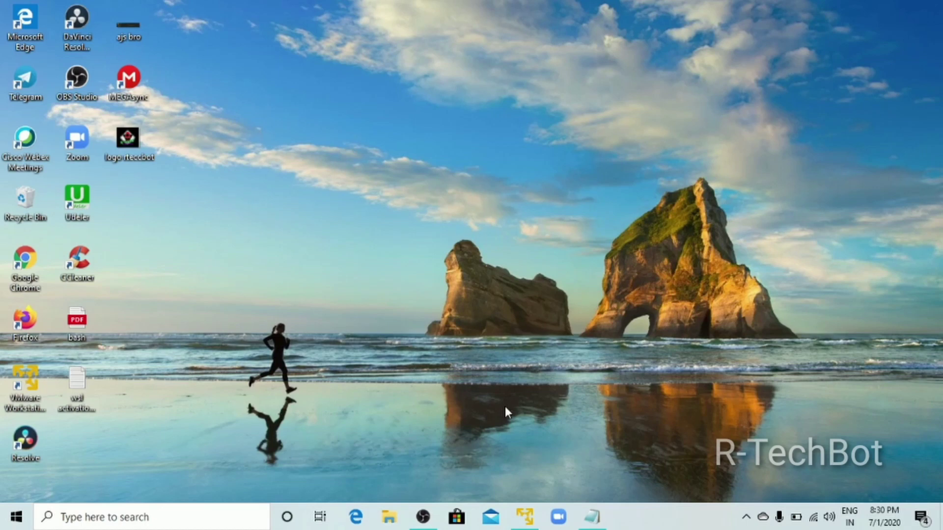
# Look over the Home page and the parrot kde virtual machine in VMware Workstation Player, and minimize its window.
pyautogui.click(524, 517)
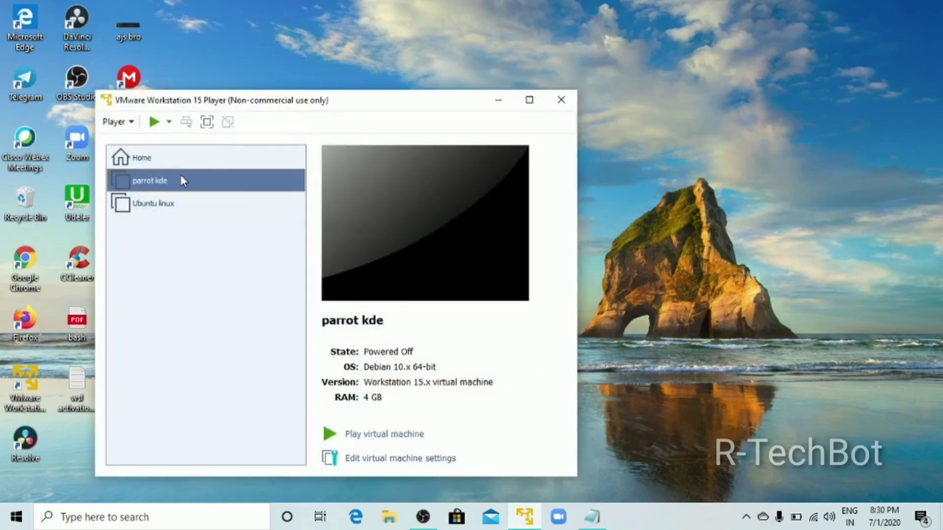
pyautogui.click(174, 158)
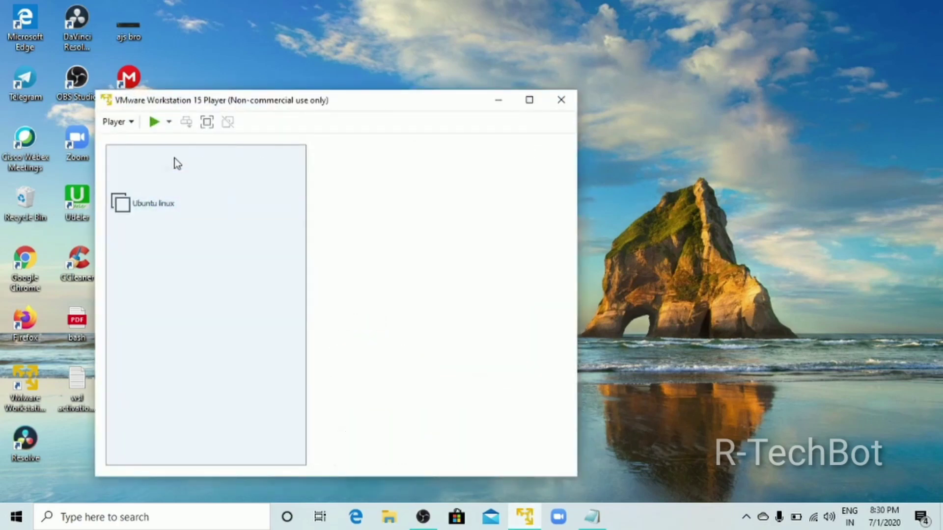
pyautogui.click(167, 179)
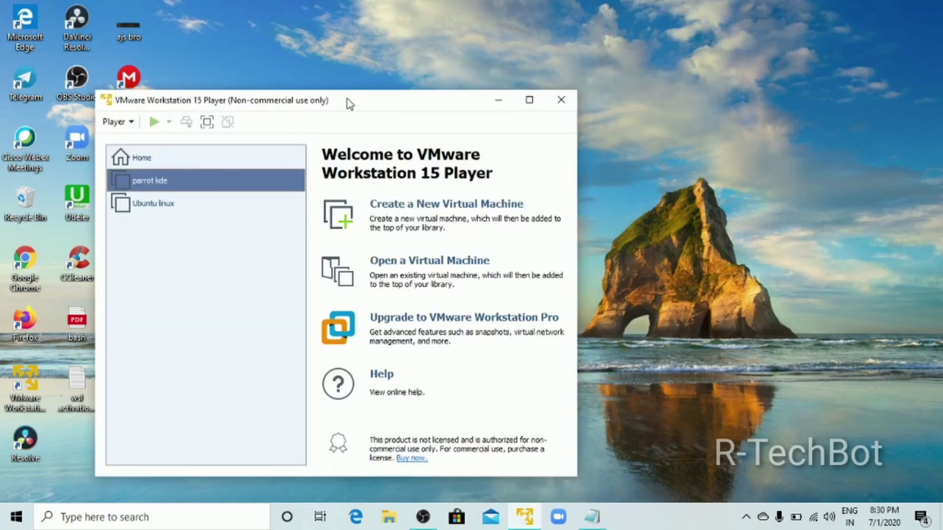
pyautogui.moveTo(347, 99); pyautogui.dragTo(375, 18)
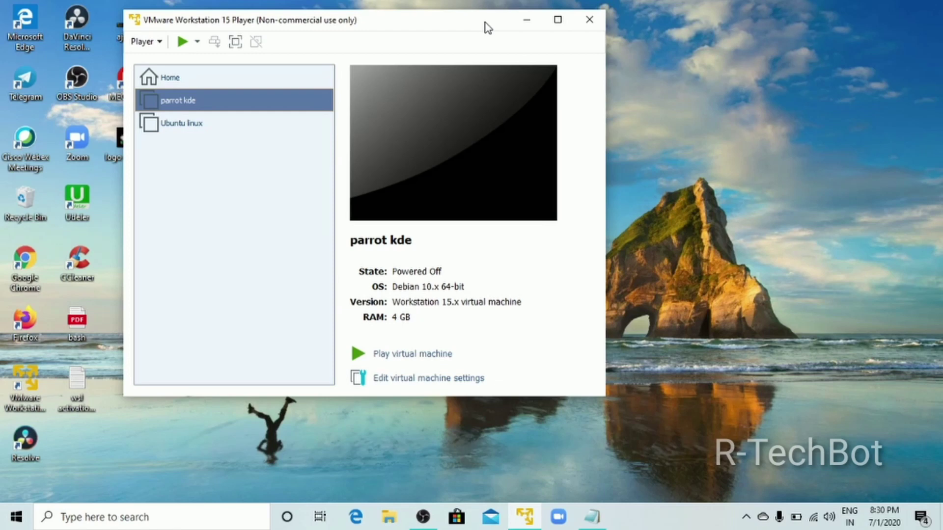
pyautogui.click(526, 21)
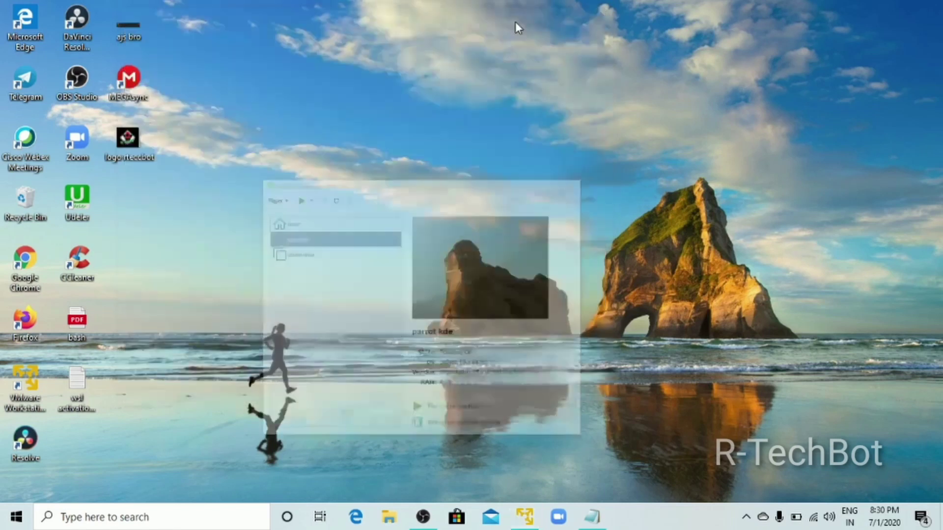
pyautogui.moveTo(537, 276); pyautogui.dragTo(368, 371)
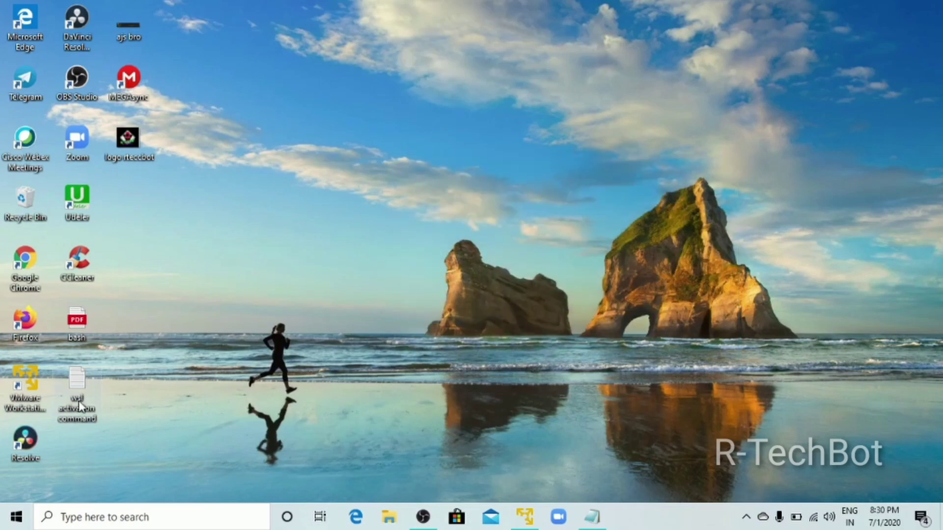
# Open the wsl activation command text file from the desktop, copy its whole Enable-WindowsOptionalFeature command, and minimize the file.
pyautogui.doubleClick(77, 388)
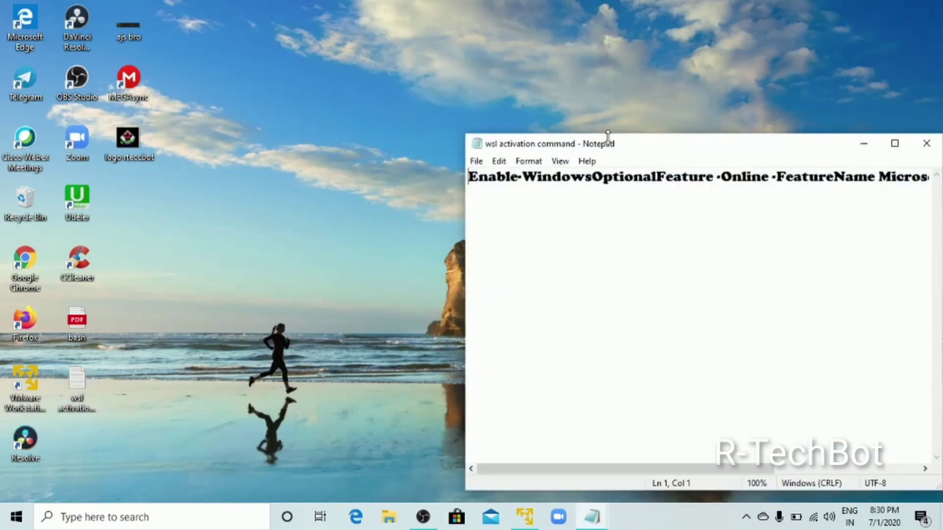
pyautogui.moveTo(610, 151); pyautogui.dragTo(351, 103)
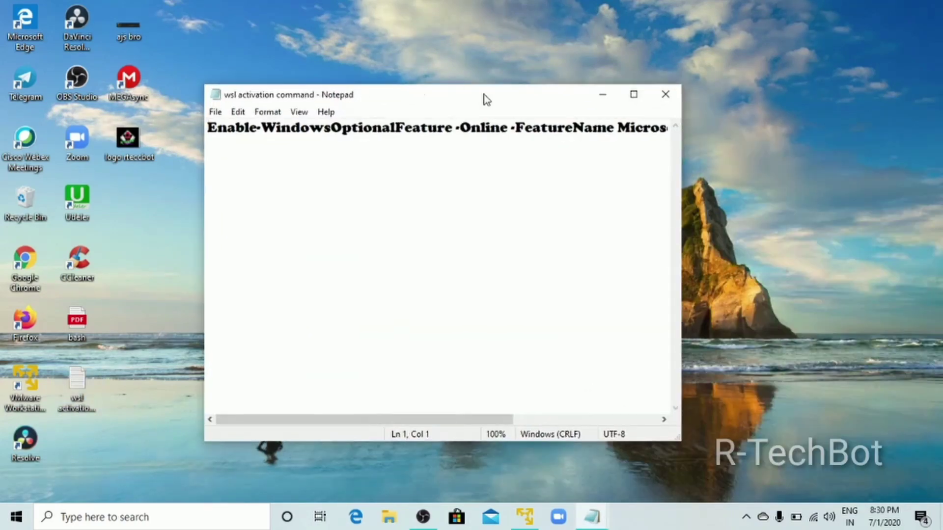
pyautogui.click(633, 94)
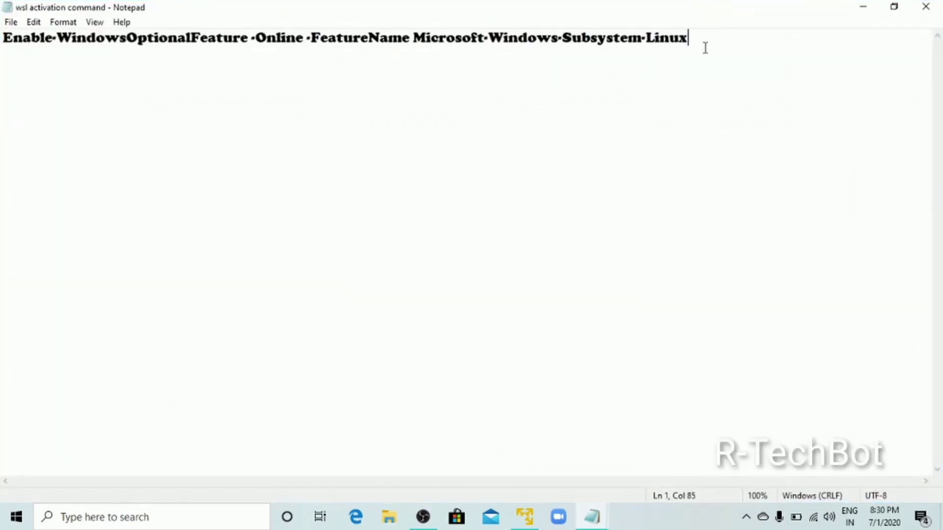
pyautogui.moveTo(702, 46); pyautogui.dragTo(0, 60)
pyautogui.hotkey('ctrl', 'c')
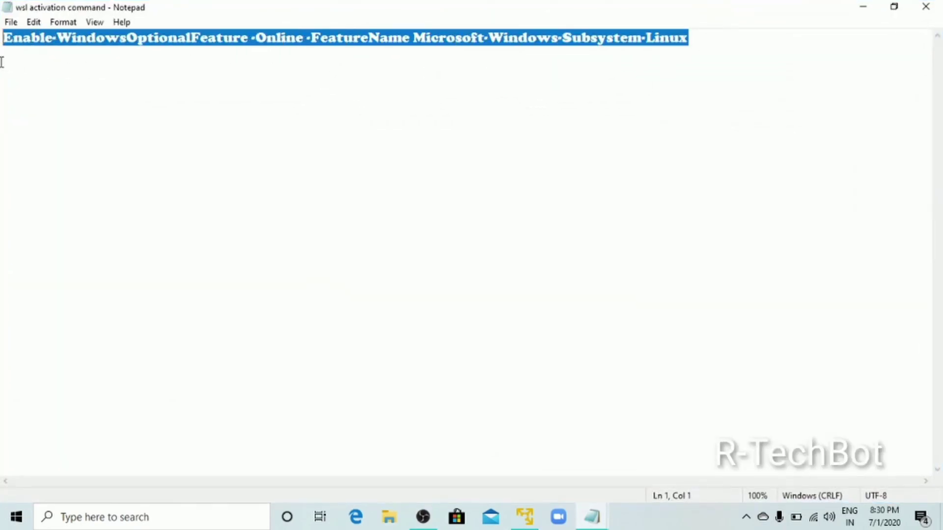
pyautogui.rightClick(18, 42)
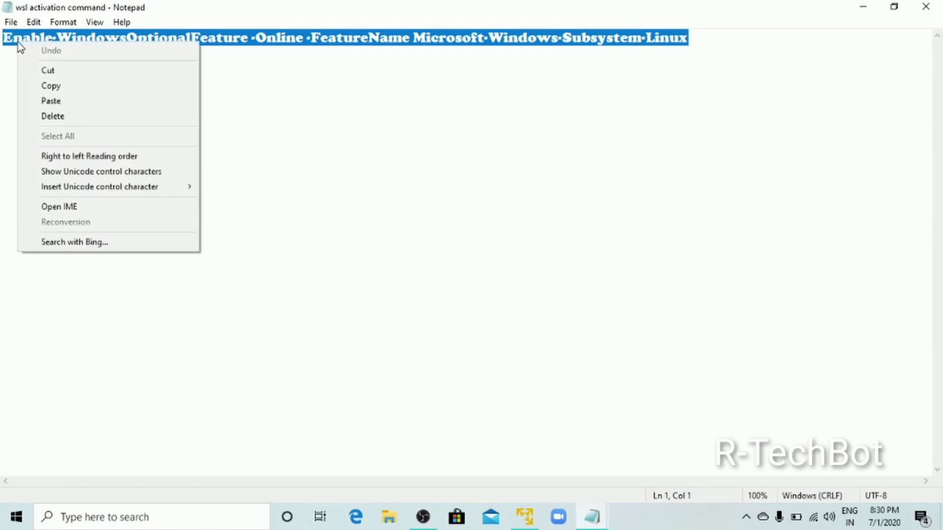
pyautogui.click(51, 101)
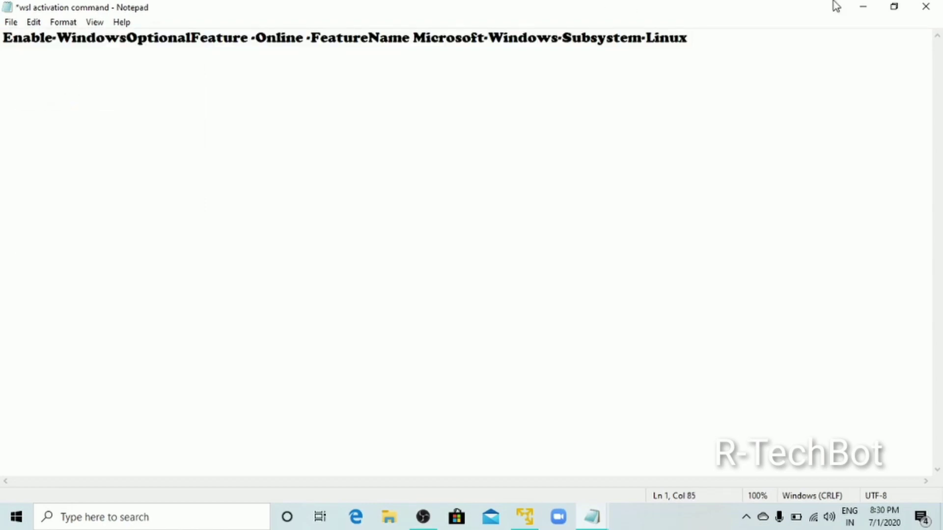
pyautogui.click(856, 6)
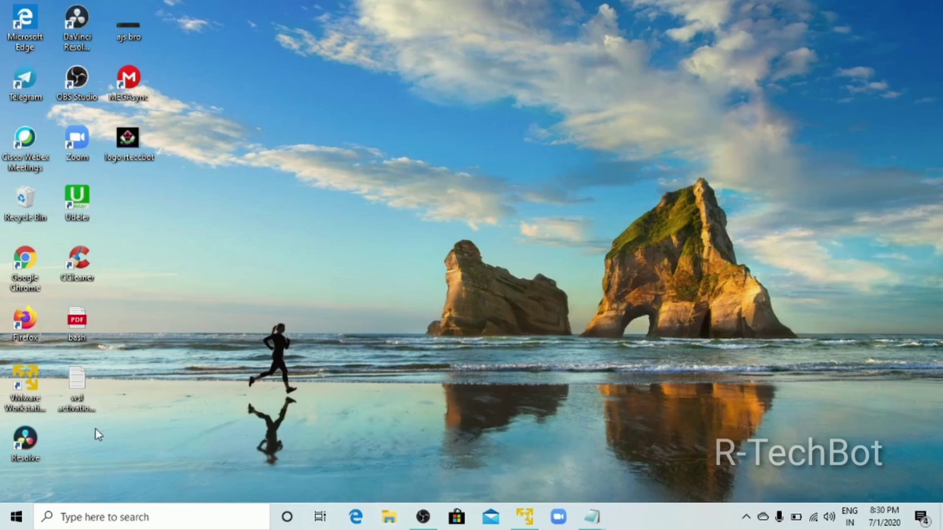
# Open Windows PowerShell as administrator and run the copied command Enable-WindowsOptionalFeature -Online -FeatureName Microsoft-Windows-Subsystem-Linux.
pyautogui.click(179, 511)
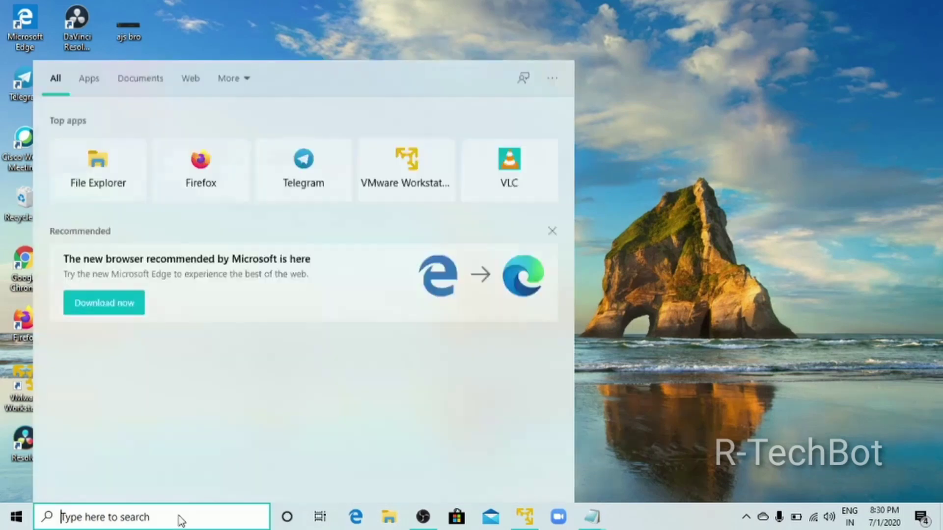
pyautogui.write('power')
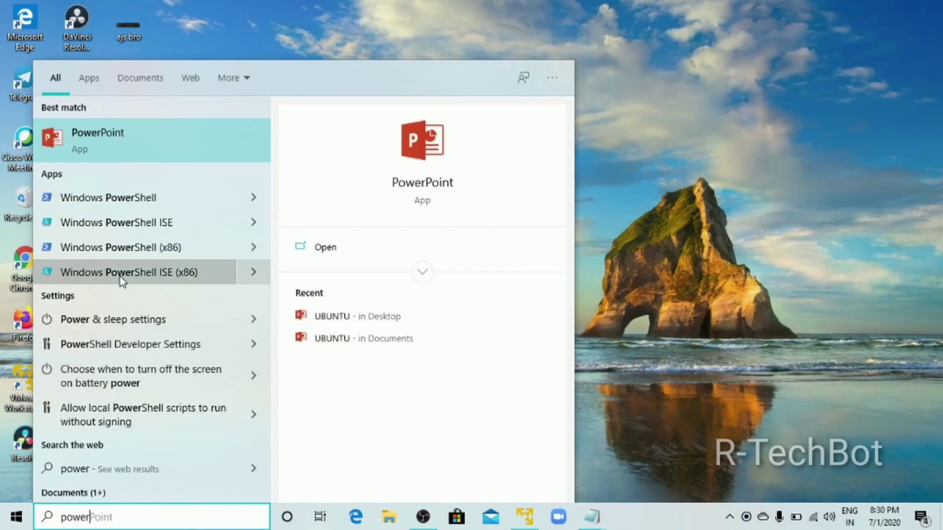
pyautogui.click(134, 205)
pyautogui.rightClick(134, 206)
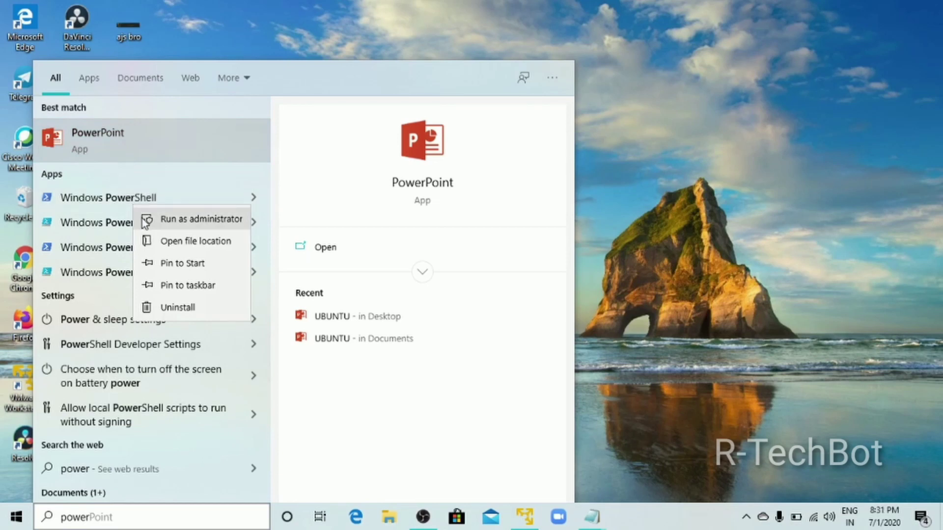
pyautogui.click(145, 220)
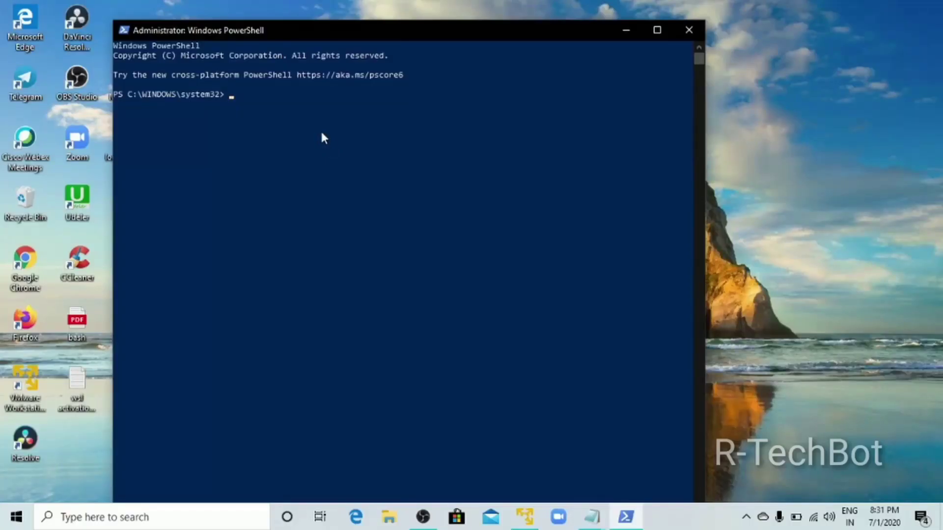
pyautogui.hotkey('ctrl', 'v')
pyautogui.press('Return')
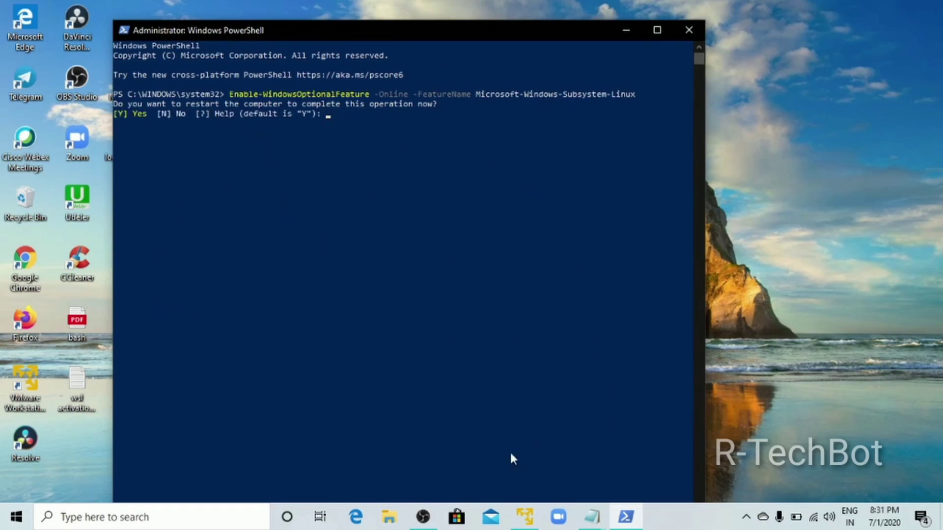
pyautogui.click(423, 516)
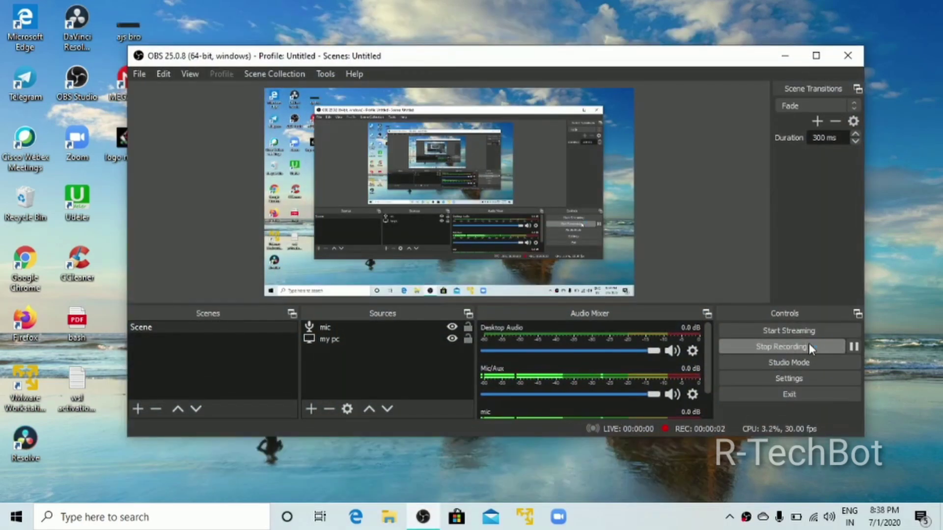
pyautogui.click(785, 55)
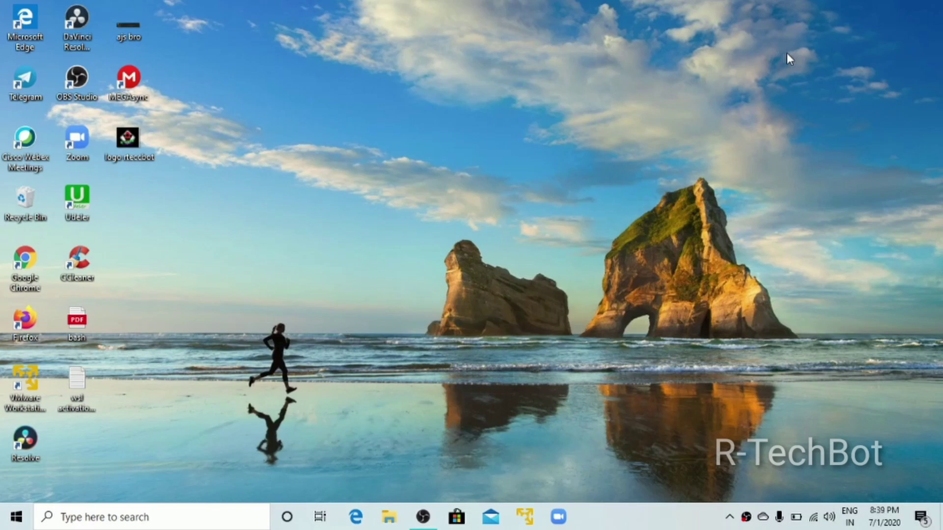
pyautogui.moveTo(787, 52); pyautogui.dragTo(574, 179)
# Search the Microsoft Store for linux, check the Kali Linux entry among the available distributions, and close the store.
pyautogui.click(465, 513)
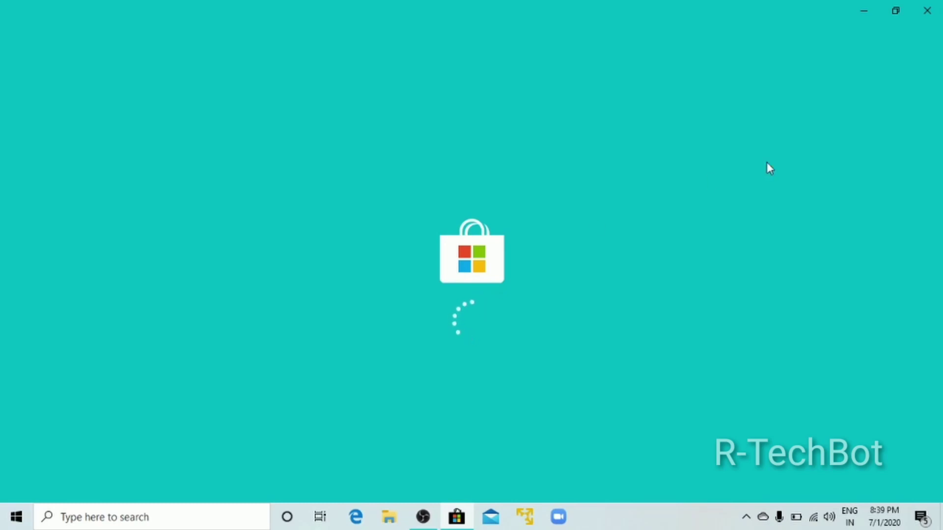
pyautogui.click(893, 11)
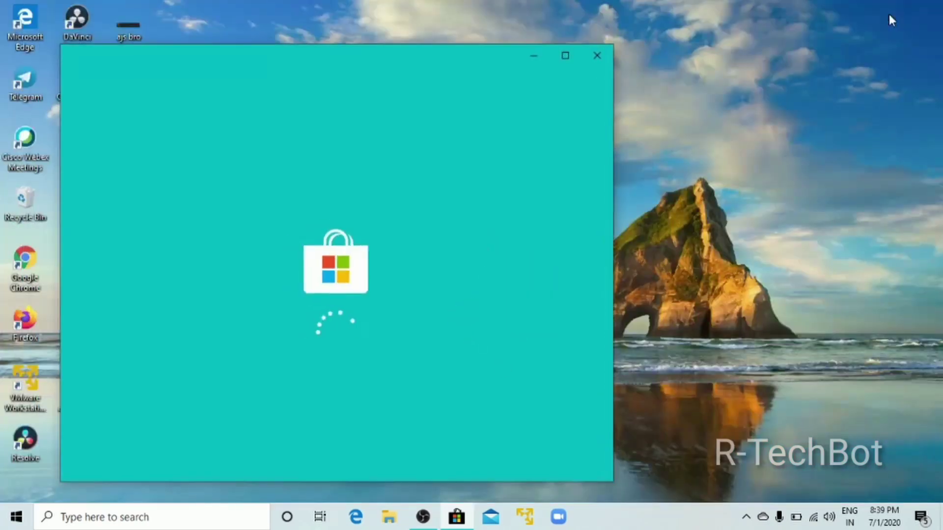
pyautogui.moveTo(496, 57); pyautogui.dragTo(606, 45)
pyautogui.click(681, 40)
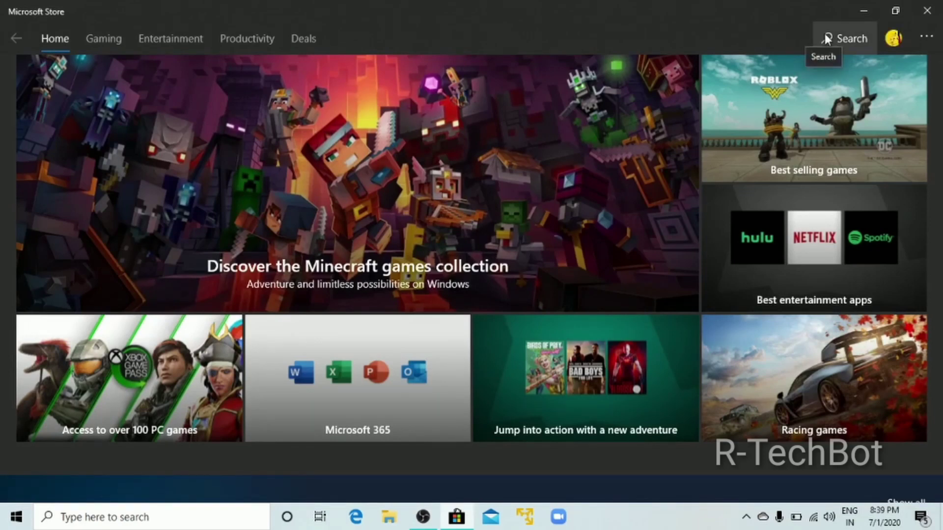
pyautogui.click(825, 35)
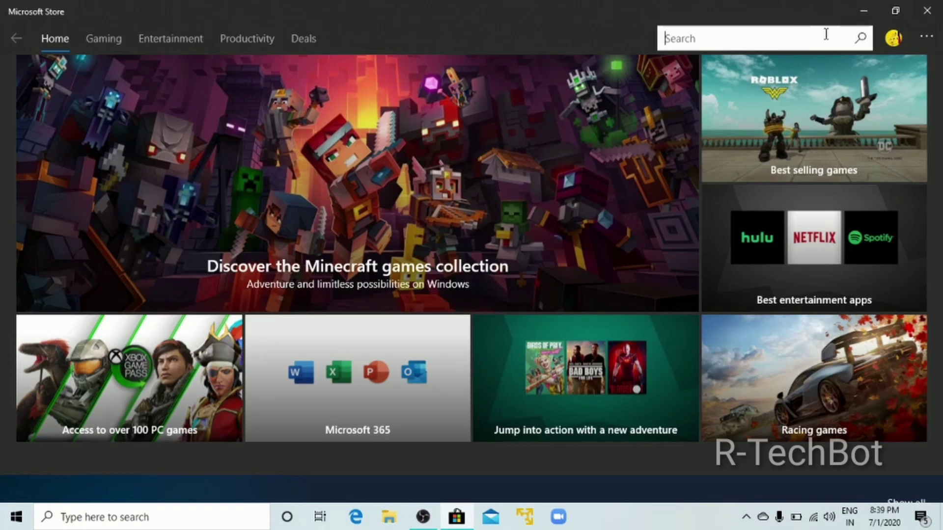
pyautogui.write('linux')
pyautogui.press('Return')
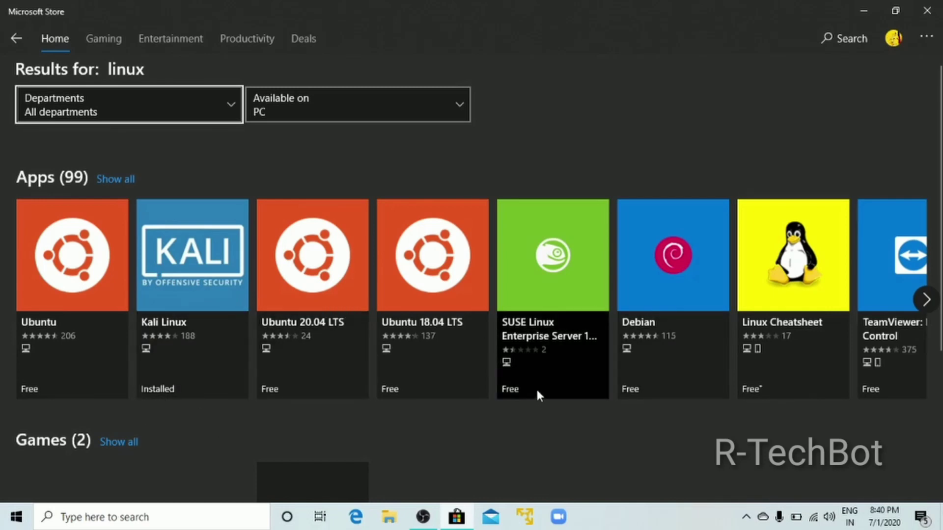
pyautogui.click(287, 334)
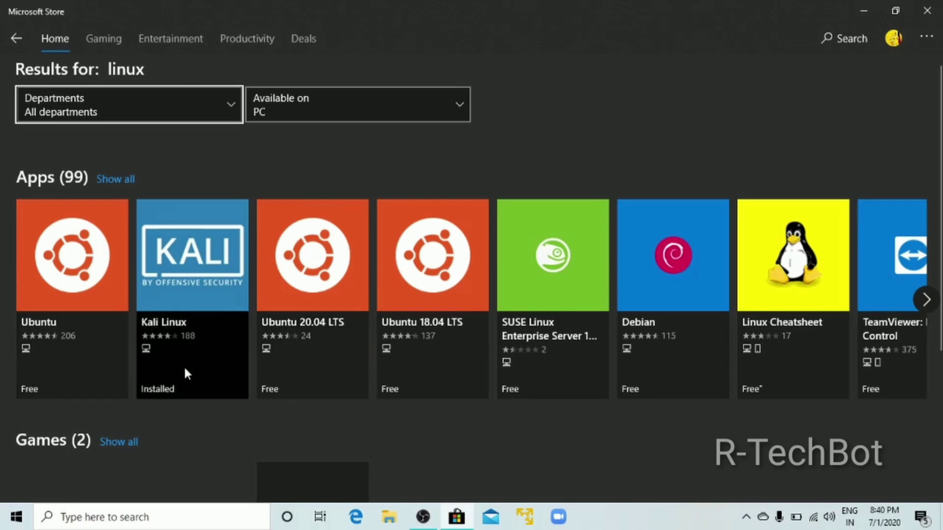
pyautogui.click(925, 7)
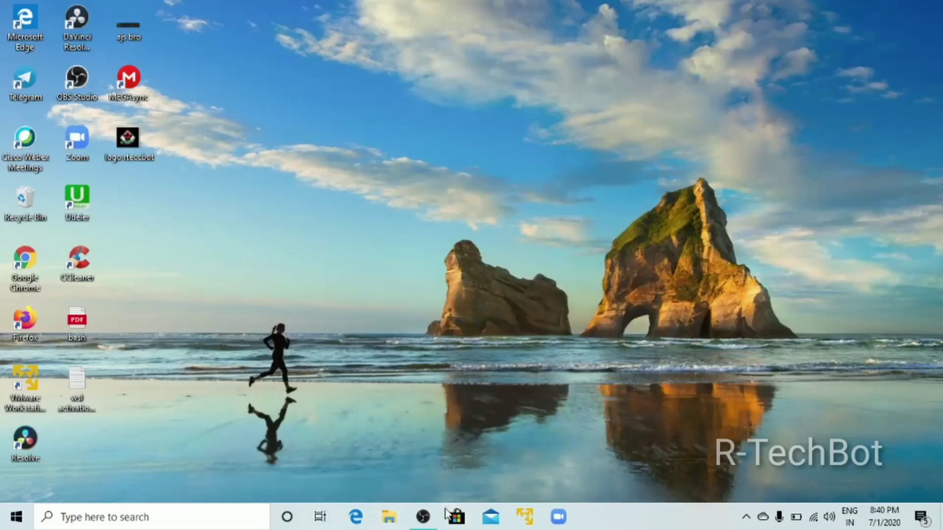
# Open Command Prompt and run the kali command to start the Kali Linux installation.
pyautogui.click(181, 522)
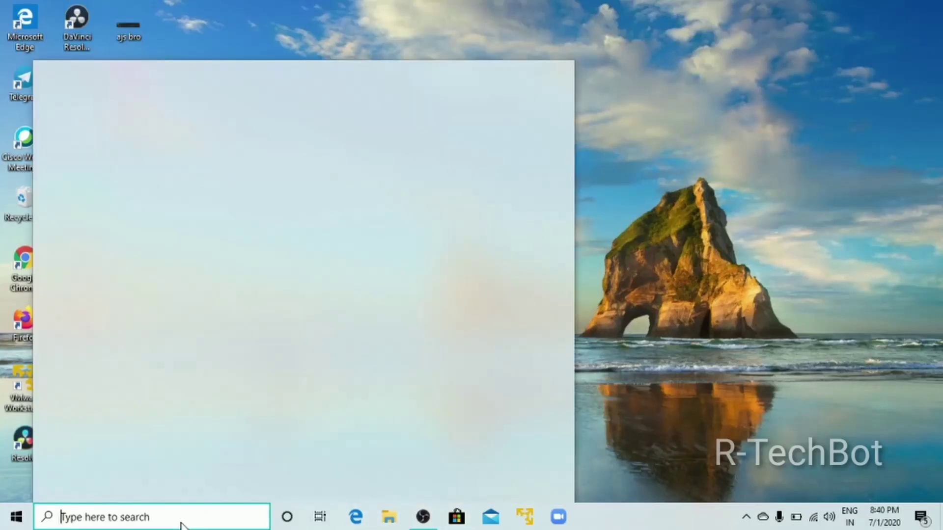
pyautogui.write('c')
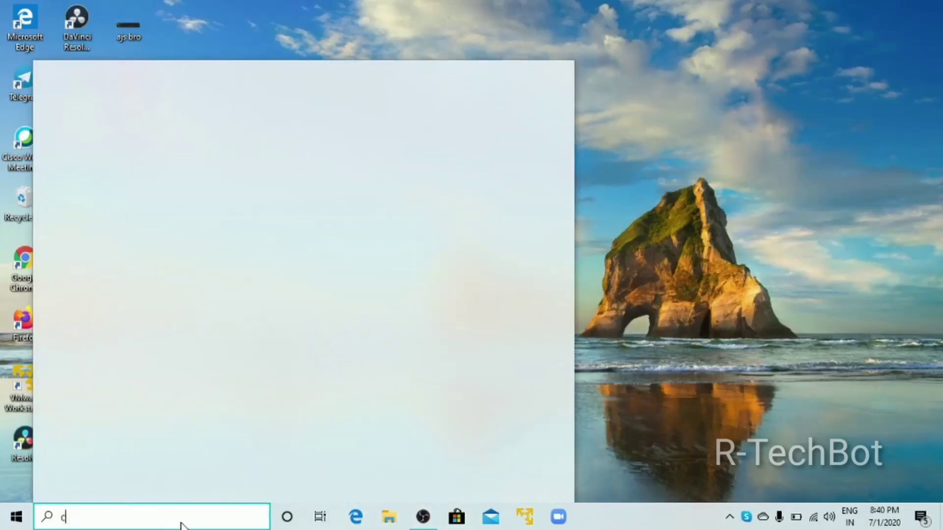
pyautogui.write('ommand')
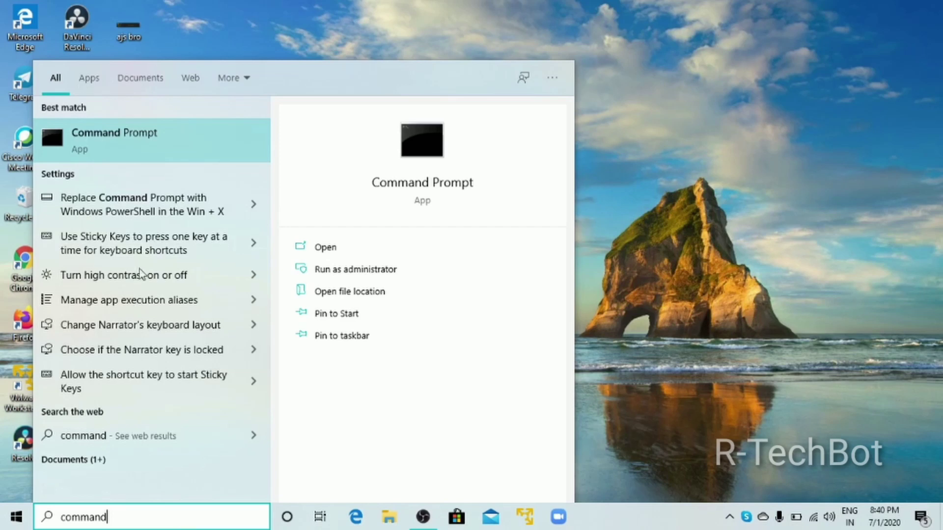
pyautogui.click(326, 247)
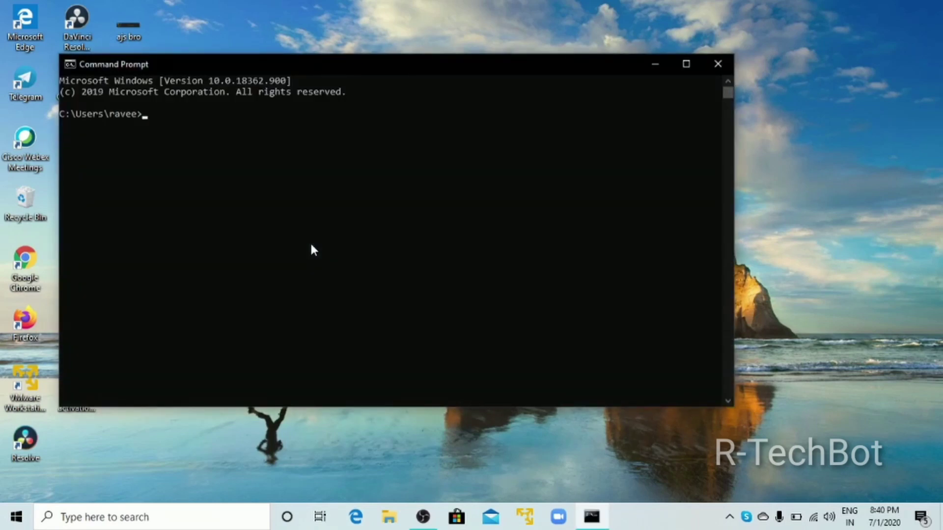
pyautogui.write('kali')
pyautogui.press('Return')
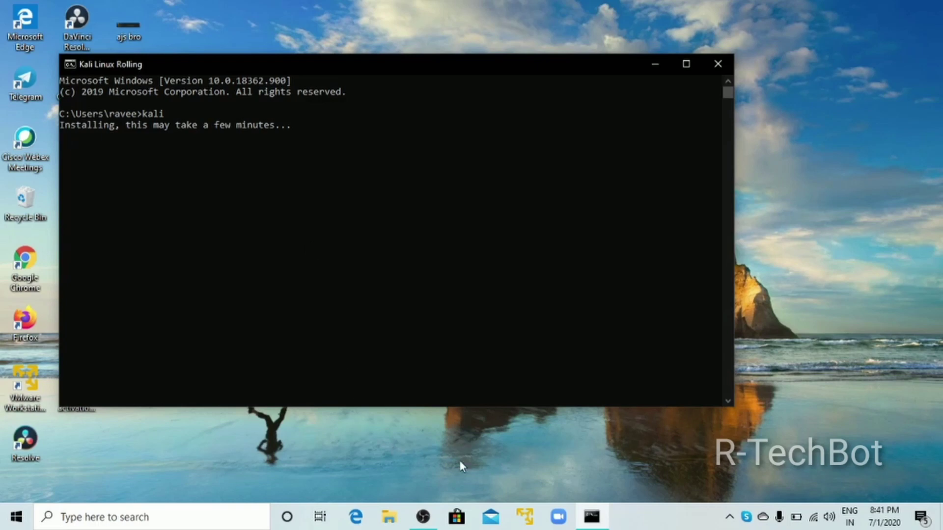
pyautogui.moveTo(430, 519)
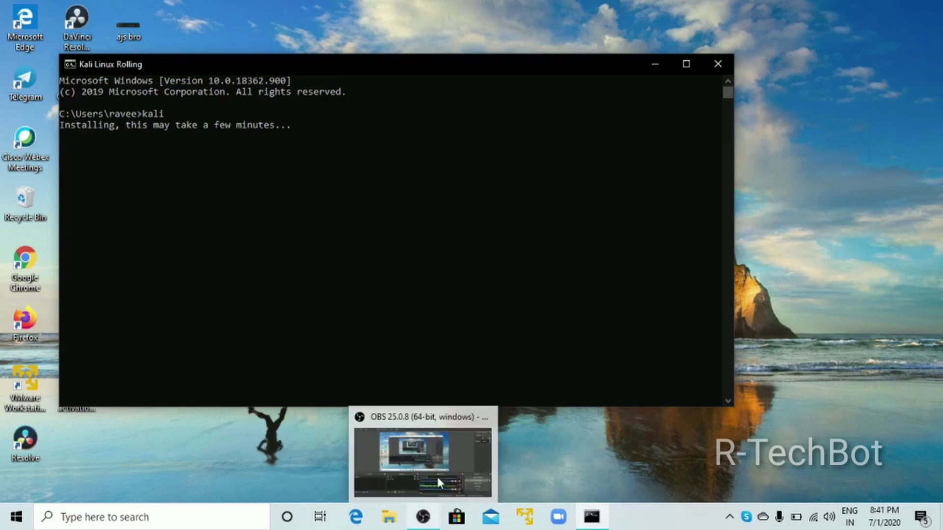
pyautogui.moveTo(436, 475)
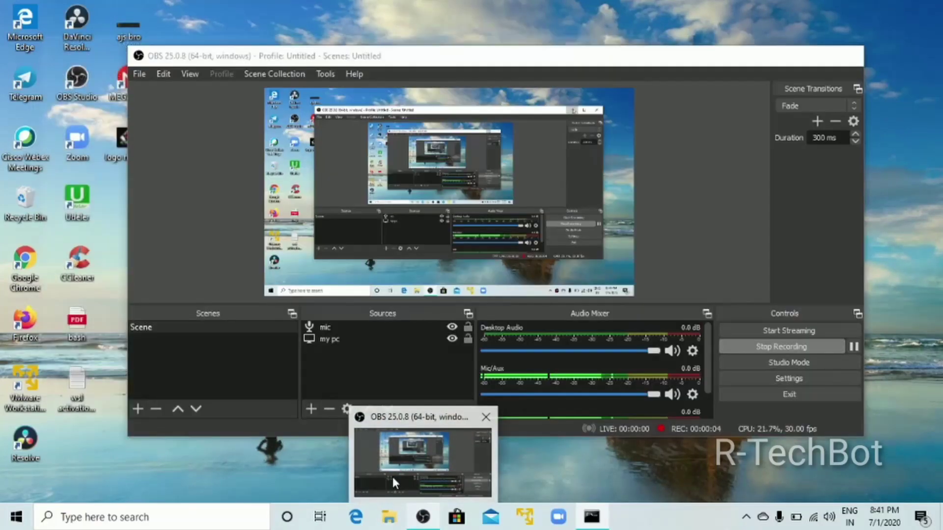
pyautogui.click(393, 477)
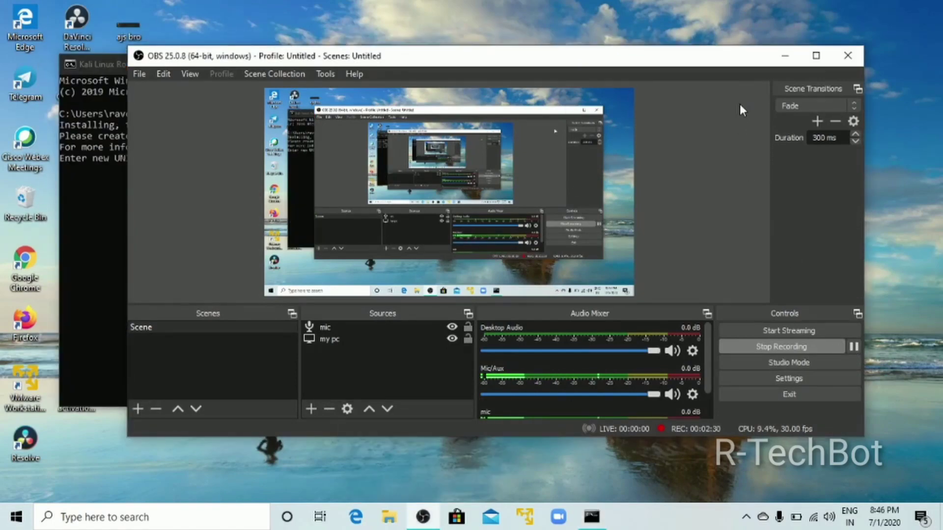
# Create the default UNIX account for Kali Linux by entering a new username and setting and confirming the account password.
pyautogui.click(785, 56)
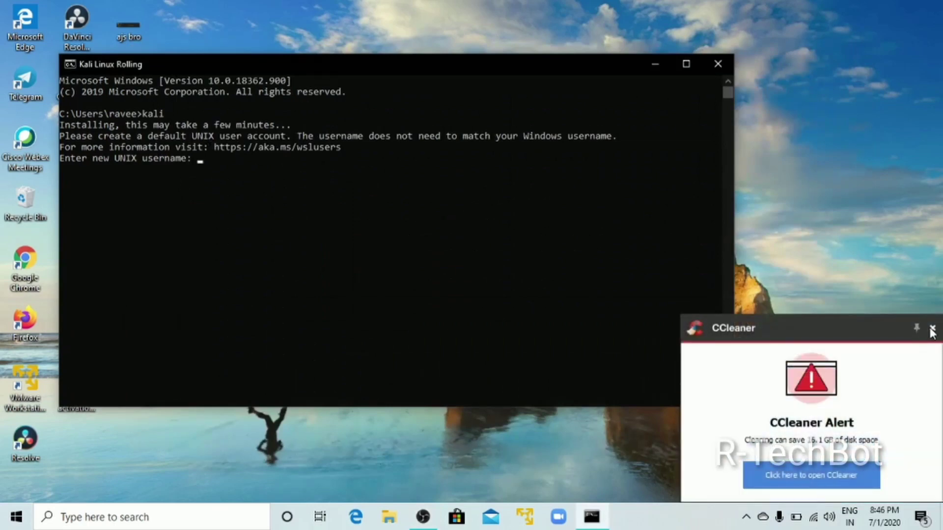
pyautogui.click(932, 327)
pyautogui.doubleClick(266, 129)
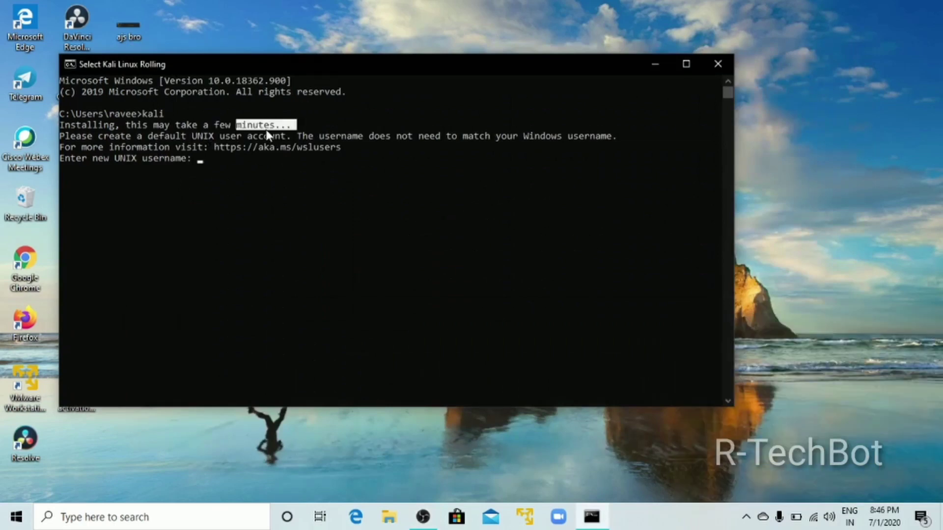
pyautogui.click(266, 129)
pyautogui.write('ravee')
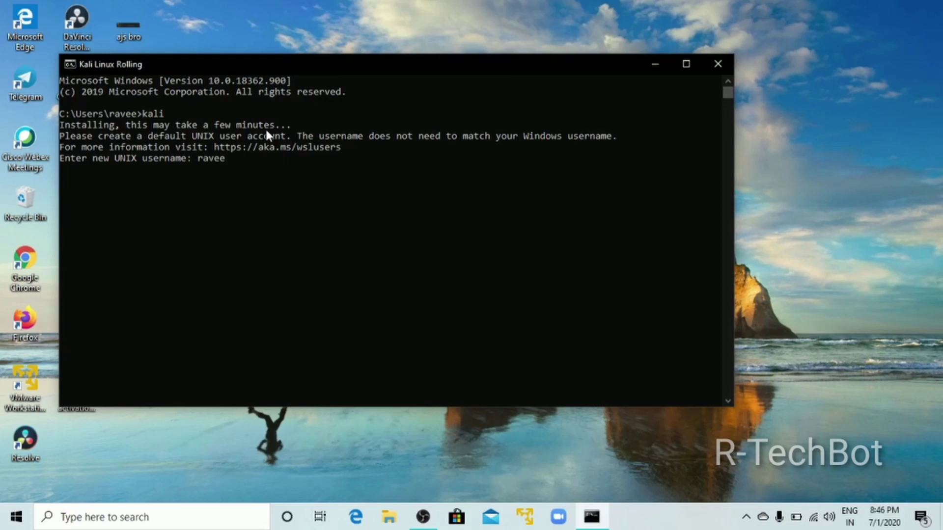
pyautogui.write('n')
pyautogui.press('Return')
pyautogui.press('Return')
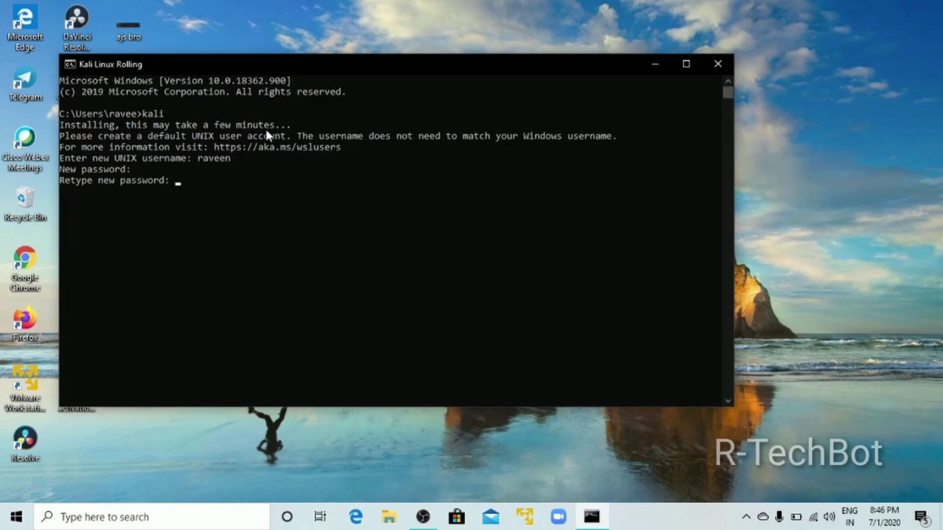
pyautogui.press('Return')
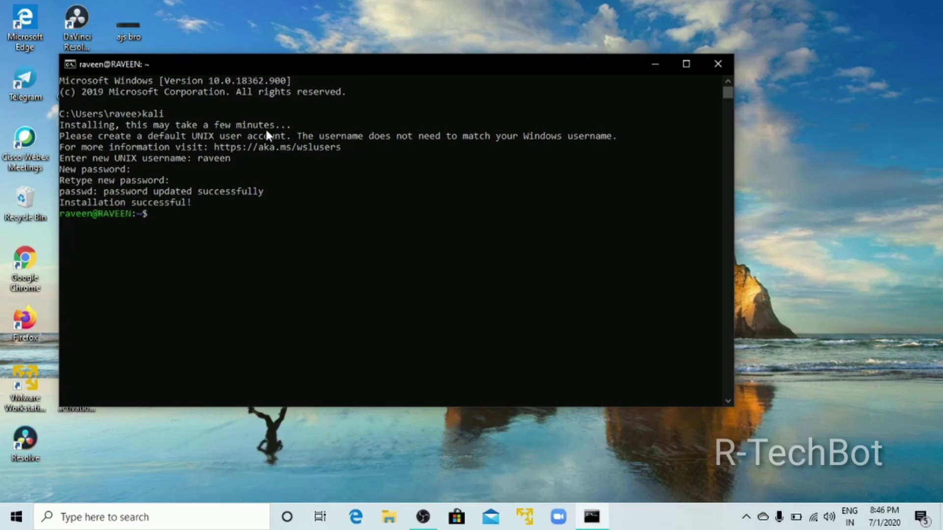
# Go to the Kali home directory with cd and list its contents with ls.
pyautogui.write('cd')
pyautogui.press('Return')
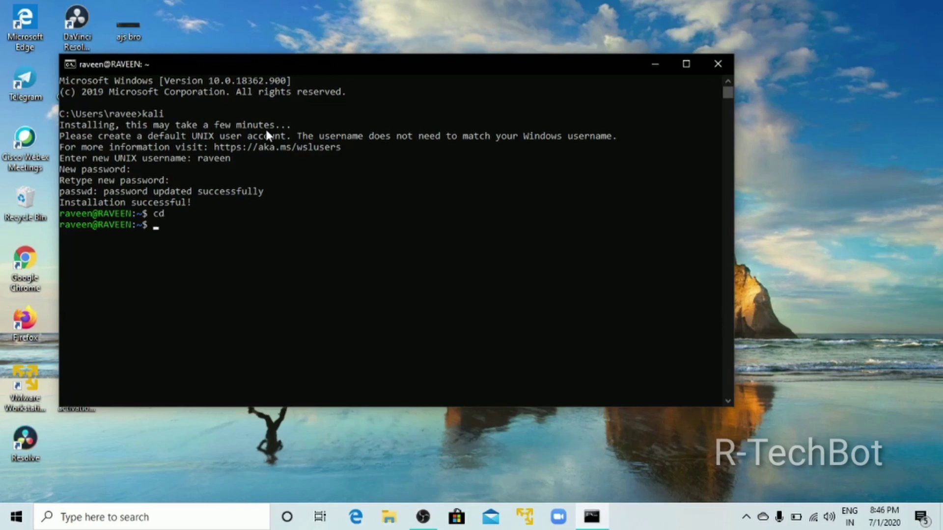
pyautogui.write('ls')
pyautogui.press('Return')
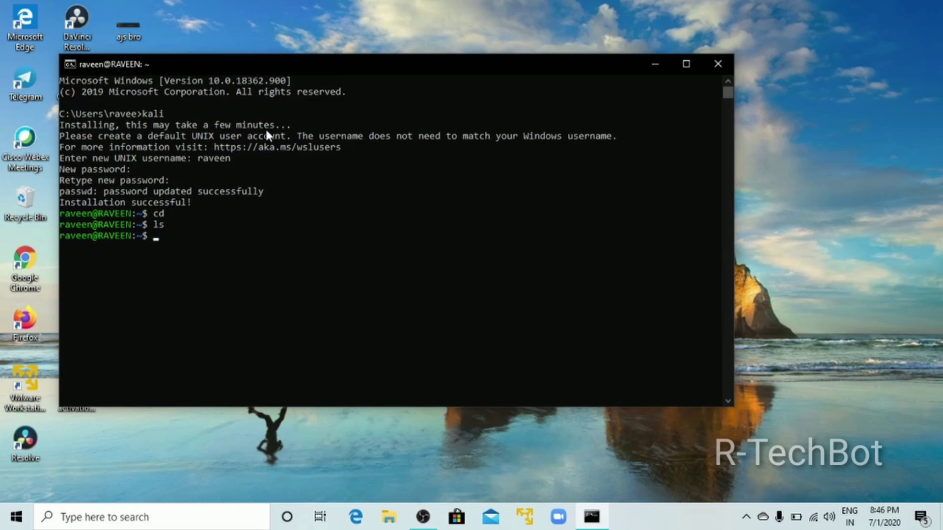
# Try to change to the Windows user's desktop folder under /mnt/user with the cd command.
pyautogui.write('cd /mnt/user/ravee')
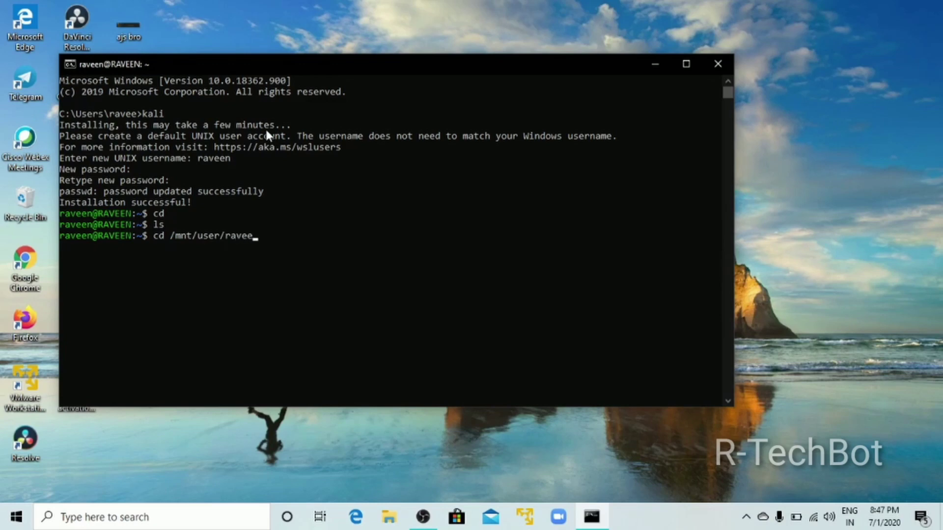
pyautogui.write('/desktop')
pyautogui.press('Return')
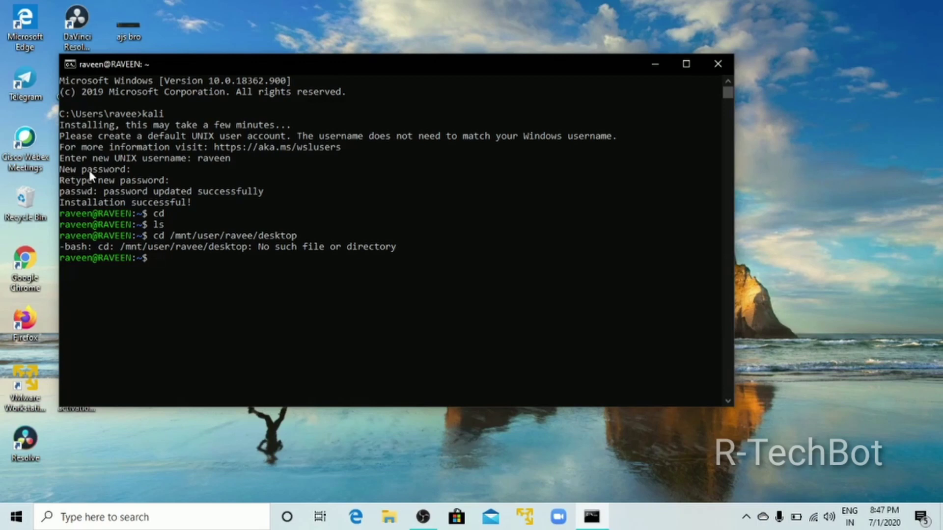
# Switch to the root user with sudo su, entering the account password.
pyautogui.write('sudo su')
pyautogui.press('Return')
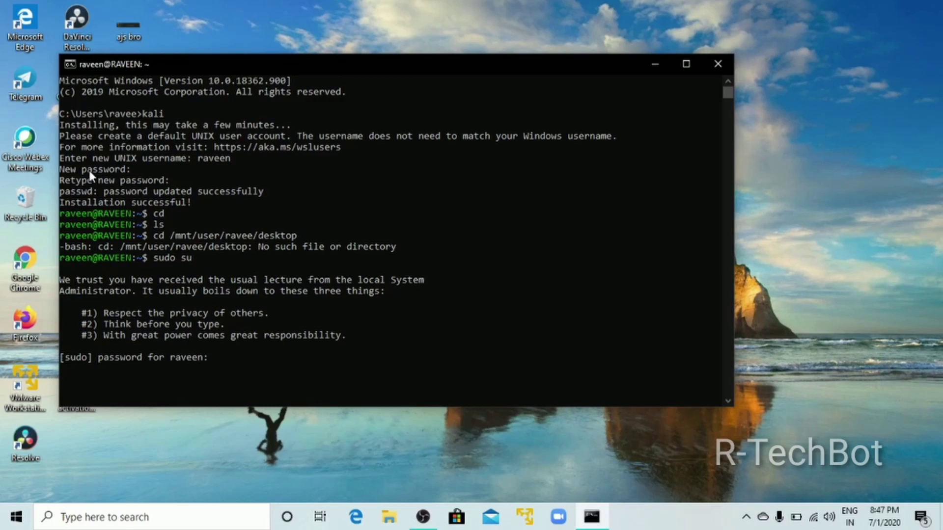
pyautogui.press('Return')
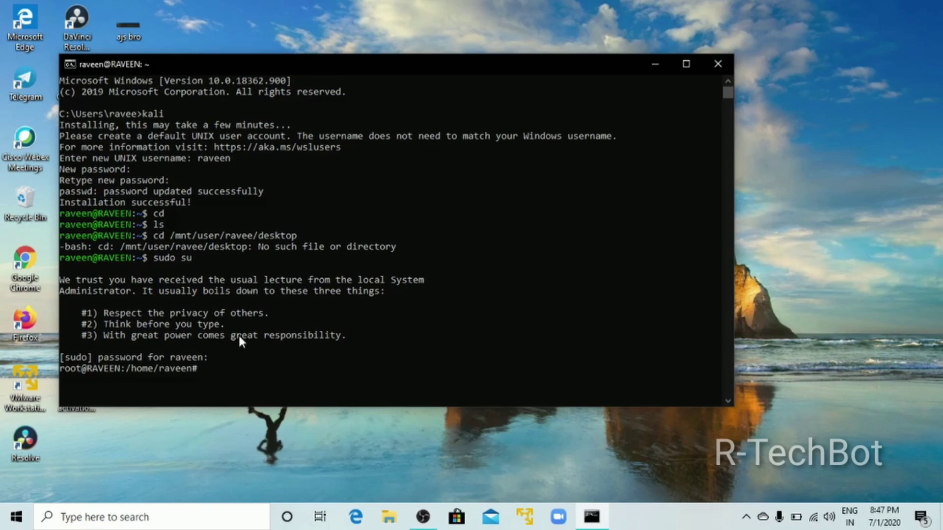
# Display the current working directory with pwd and list its contents with ls.
pyautogui.write('pwd')
pyautogui.press('Return')
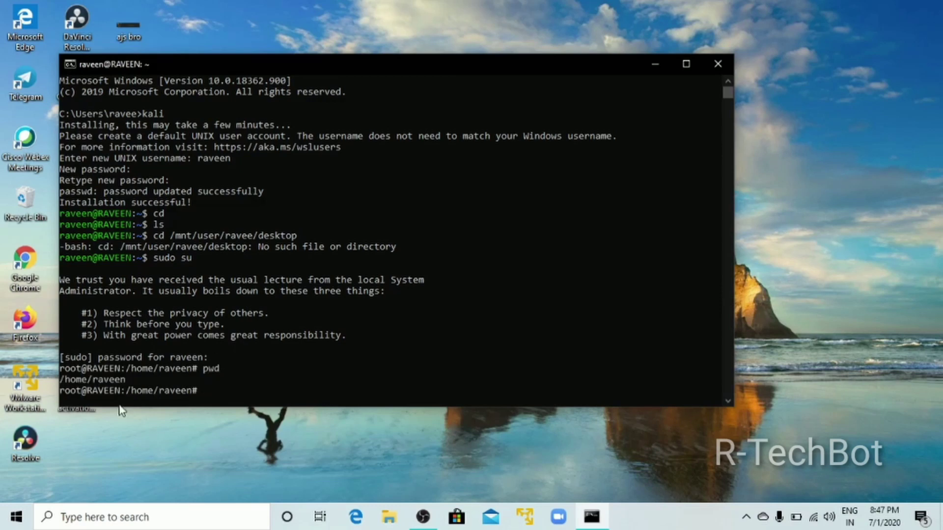
pyautogui.moveTo(125, 378); pyautogui.dragTo(201, 375)
pyautogui.write('l')
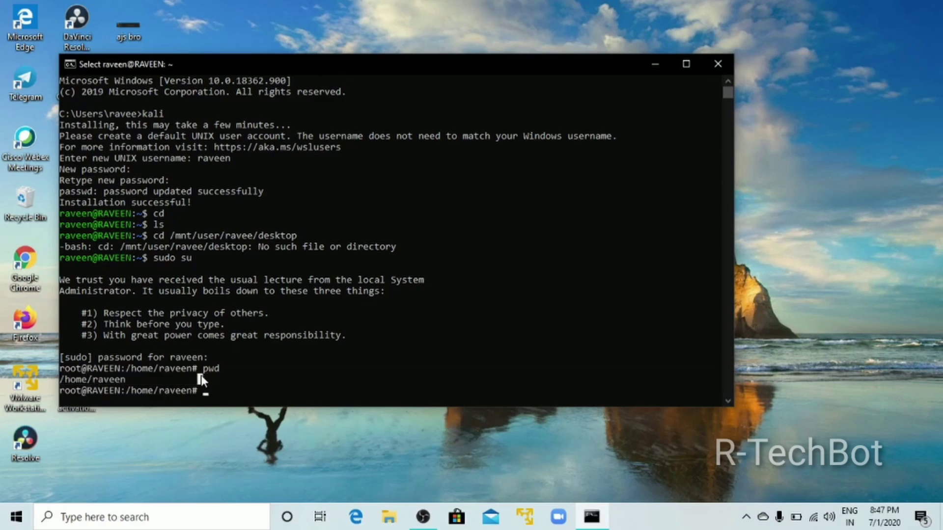
pyautogui.write('s')
pyautogui.press('Return')
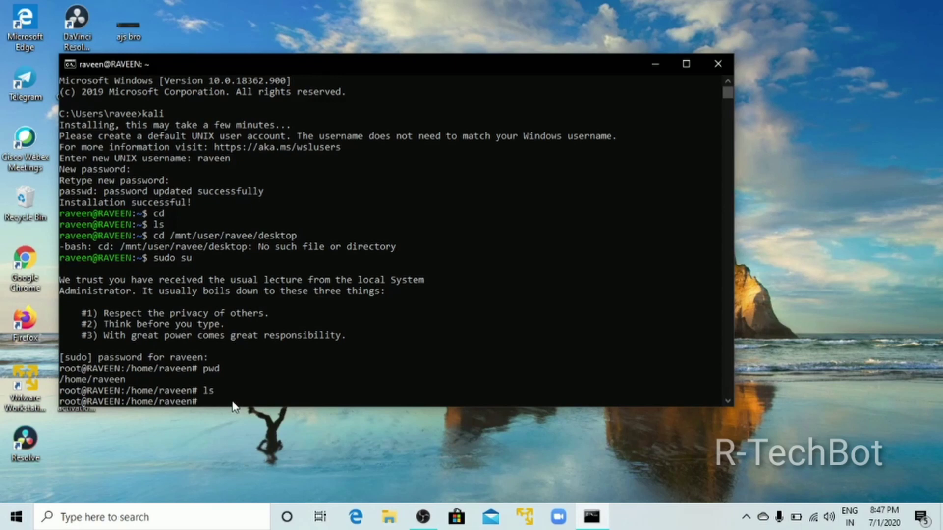
# Create a directory with the account username as its name using mkdir, and check it with ls.
pyautogui.write('mkdir raveen')
pyautogui.press('Return')
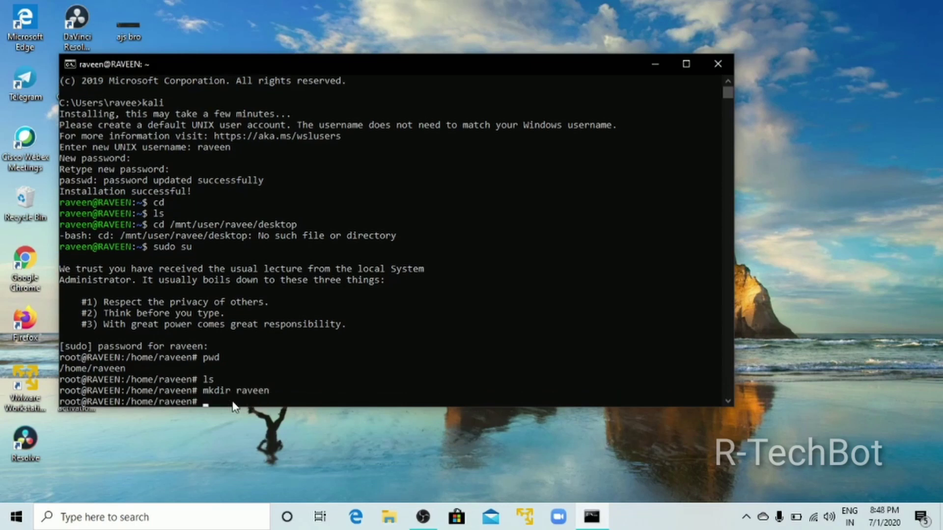
pyautogui.doubleClick(261, 391)
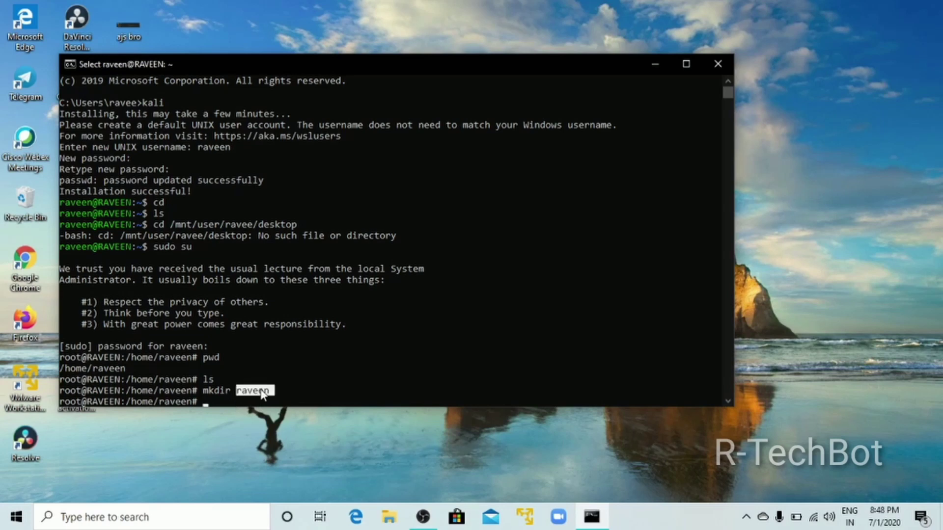
pyautogui.write('ls')
pyautogui.press('Return')
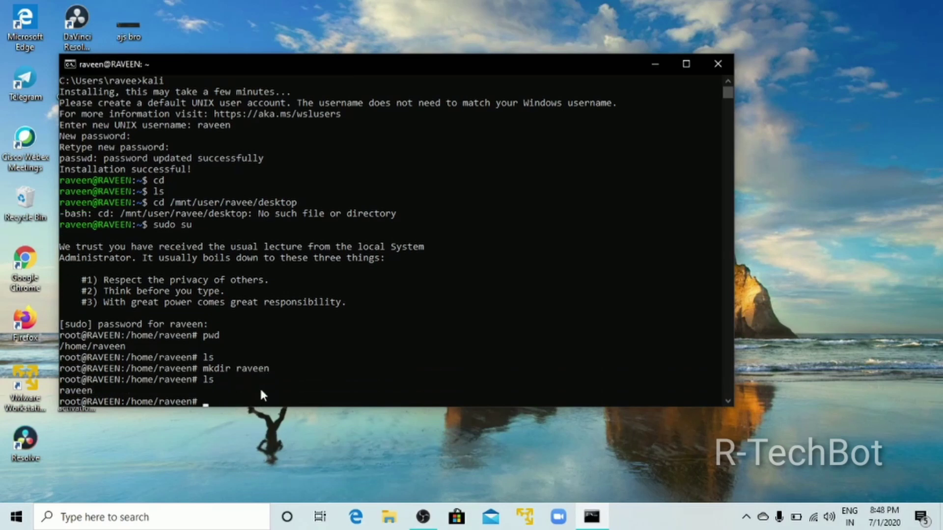
# Enter the newly created directory with cd, and go back to root's home directory with a plain cd.
pyautogui.moveTo(105, 387); pyautogui.dragTo(81, 397)
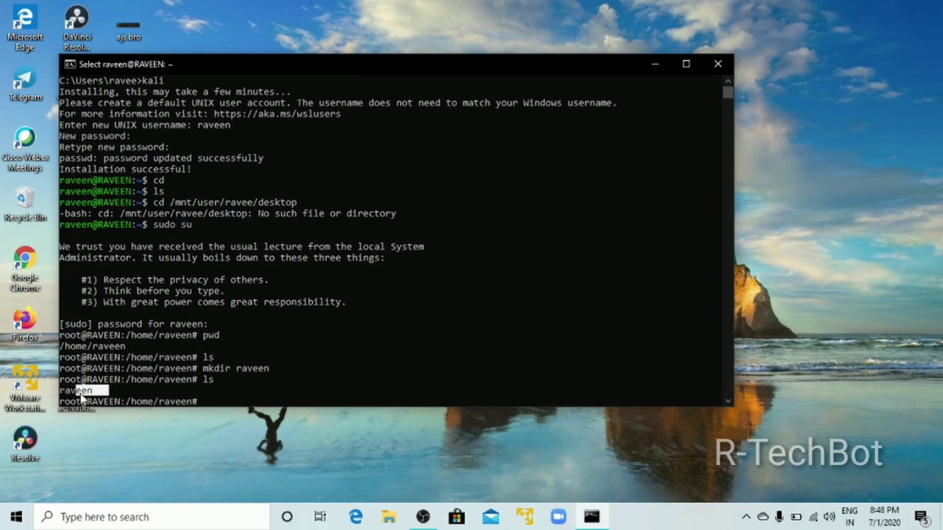
pyautogui.write('c')
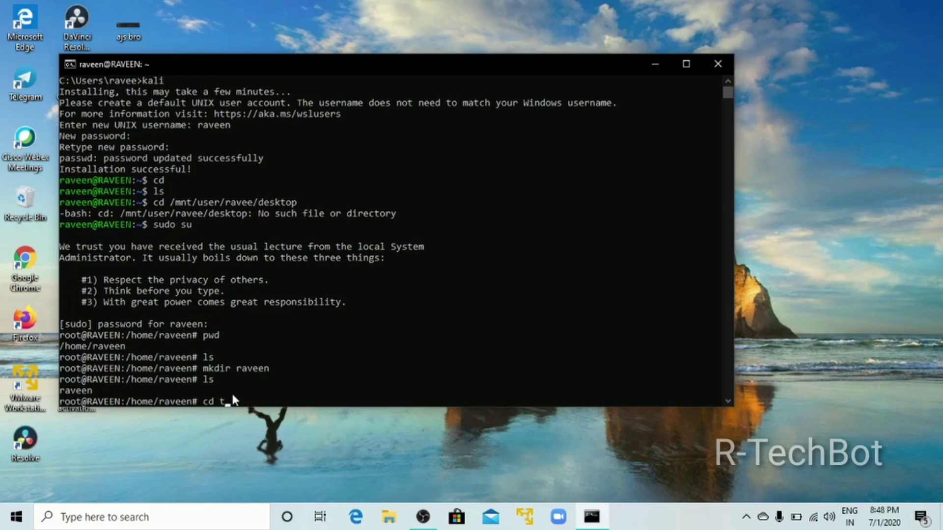
pyautogui.write('d raveen')
pyautogui.press('Return')
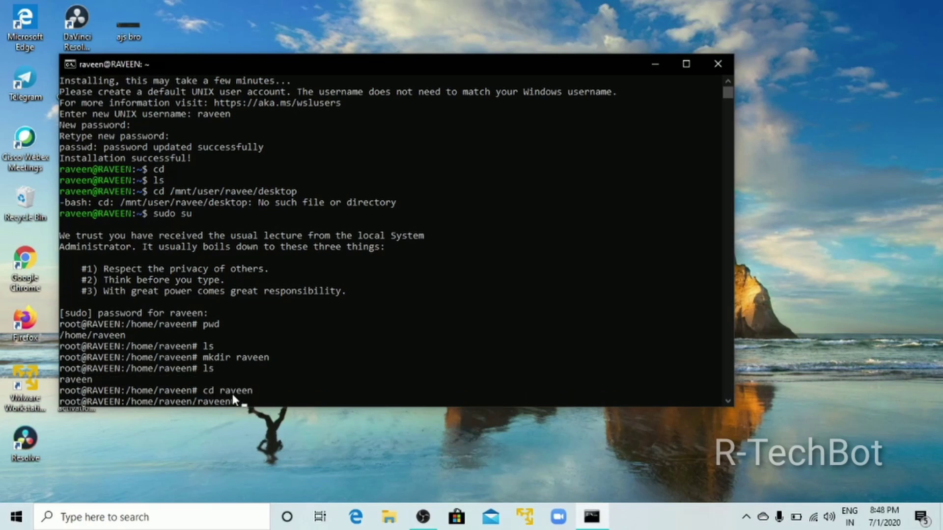
pyautogui.moveTo(232, 400); pyautogui.dragTo(200, 411)
pyautogui.click(272, 236)
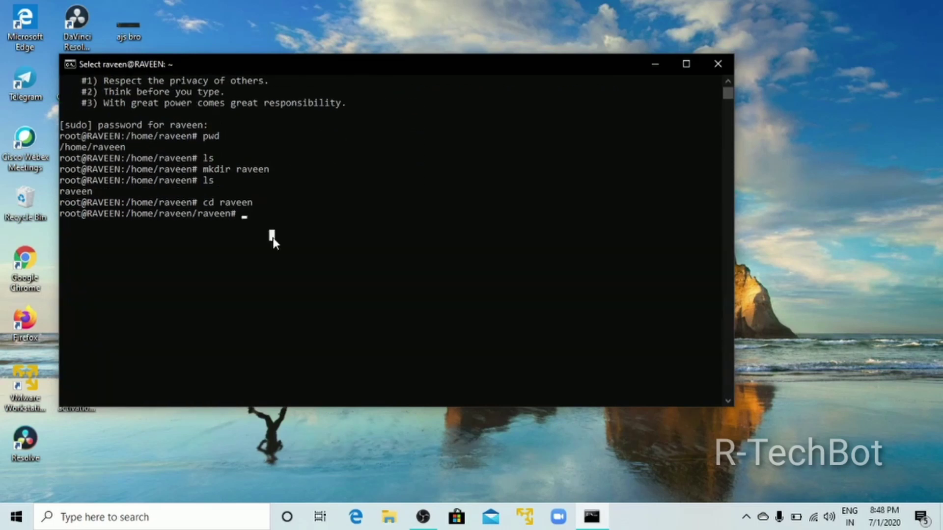
pyautogui.write('cd')
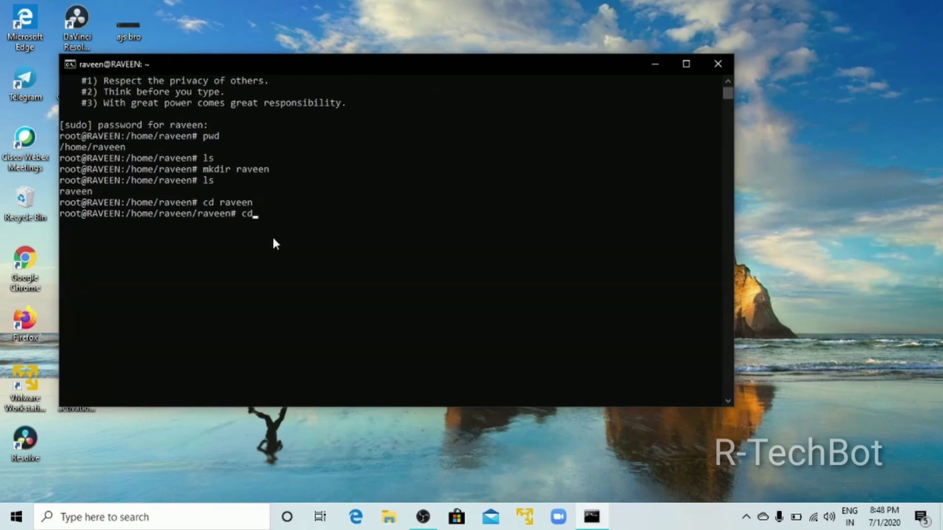
pyautogui.press('Return')
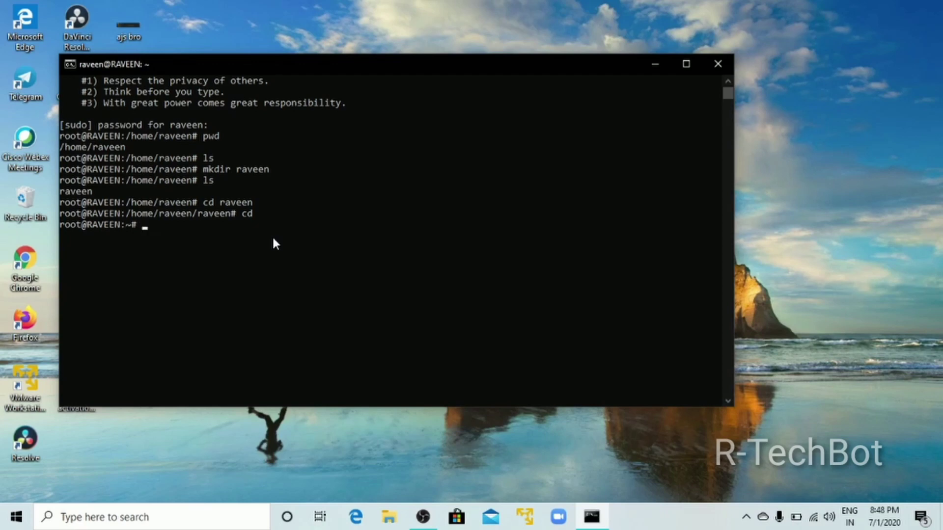
# Show the calendar with the cal command and the current date and time with the date command.
pyautogui.write('cal')
pyautogui.press('Return')
pyautogui.moveTo(204, 247); pyautogui.dragTo(141, 305)
pyautogui.click(141, 305)
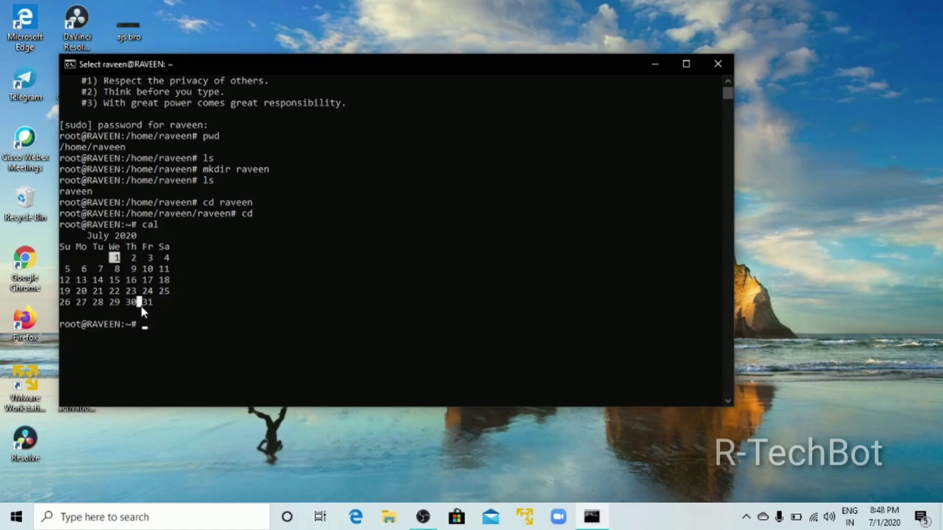
pyautogui.write('date')
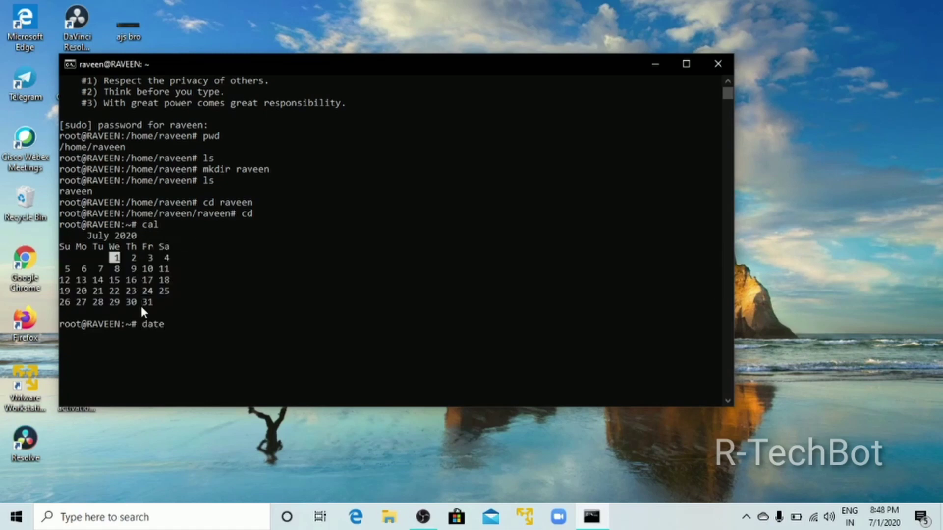
pyautogui.press('Return')
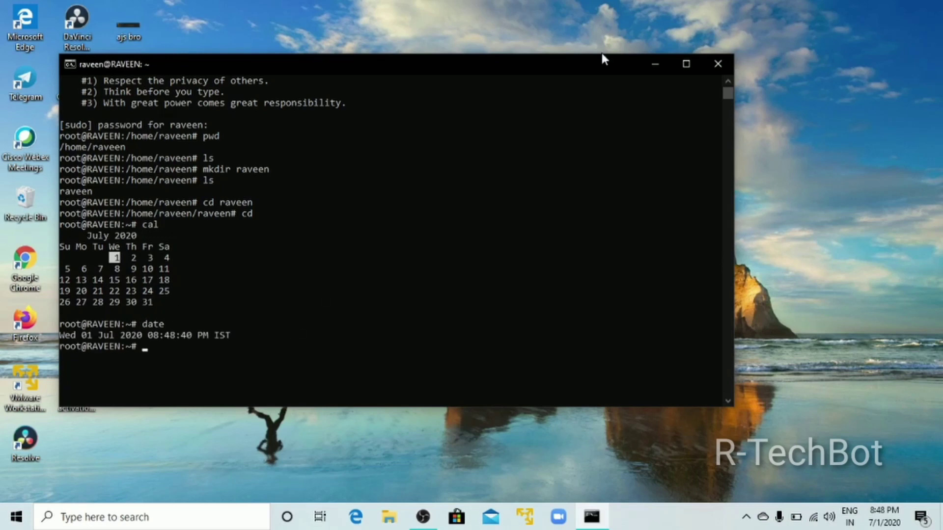
# Minimize the terminal, switch to Firefox, and use a Google search for github to open the thelinuxchoice/saycheese page.
pyautogui.click(657, 62)
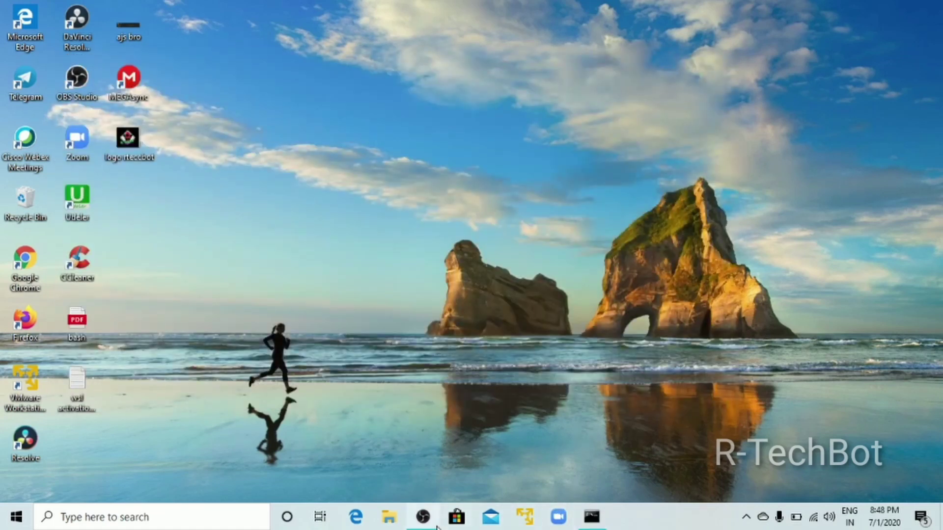
pyautogui.moveTo(423, 520)
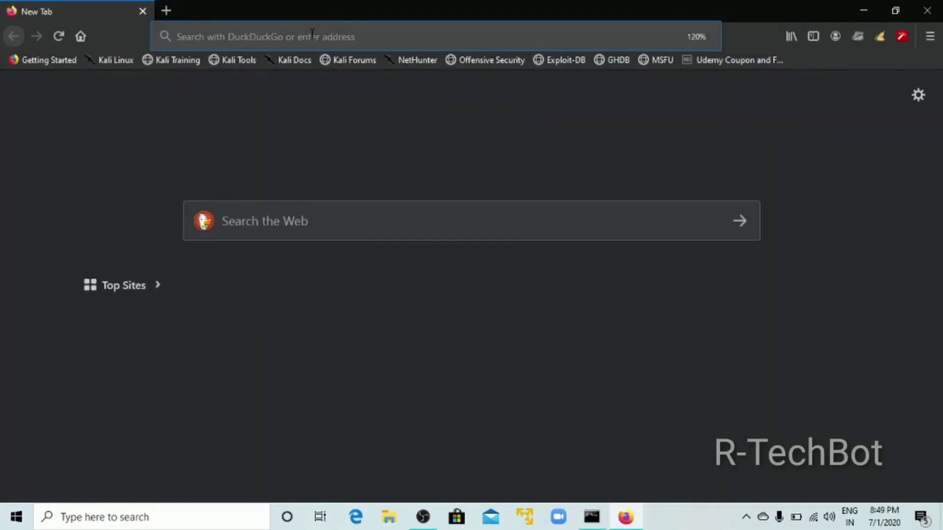
pyautogui.click(312, 33)
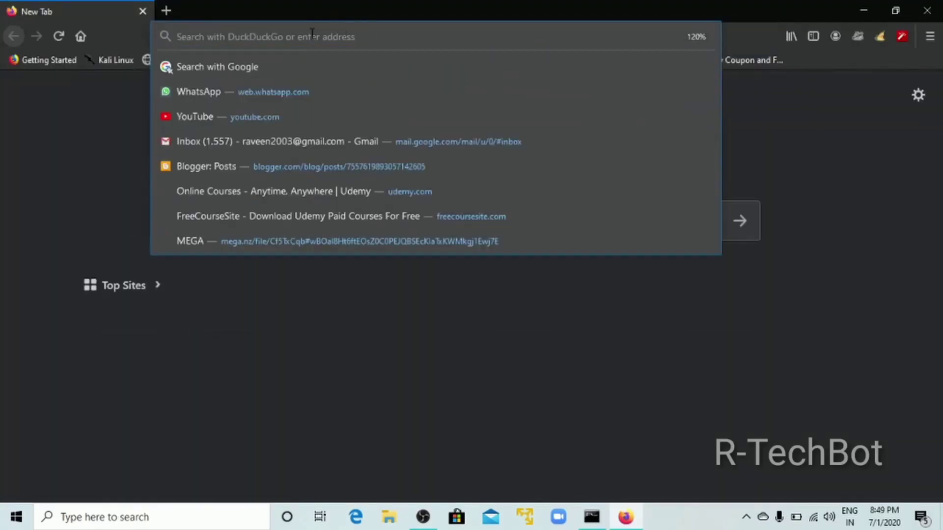
pyautogui.click(291, 65)
pyautogui.write('git')
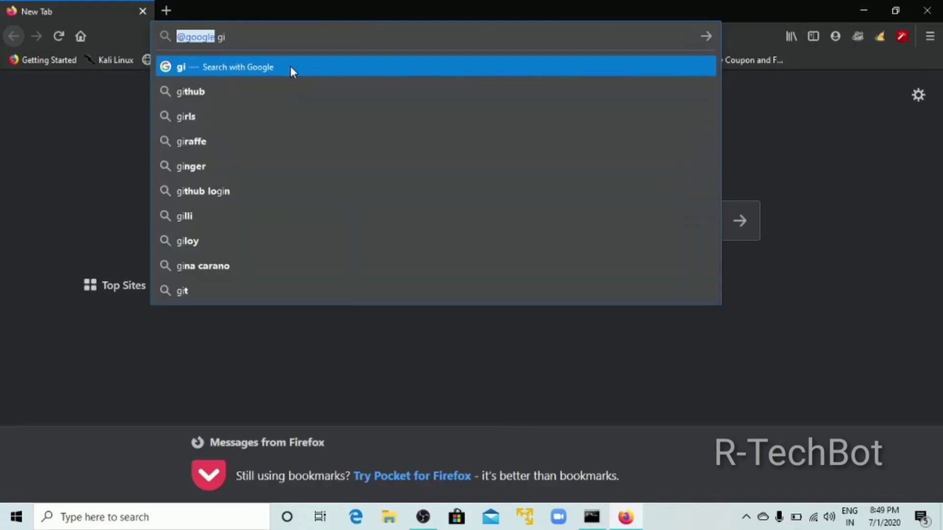
pyautogui.write('hub ')
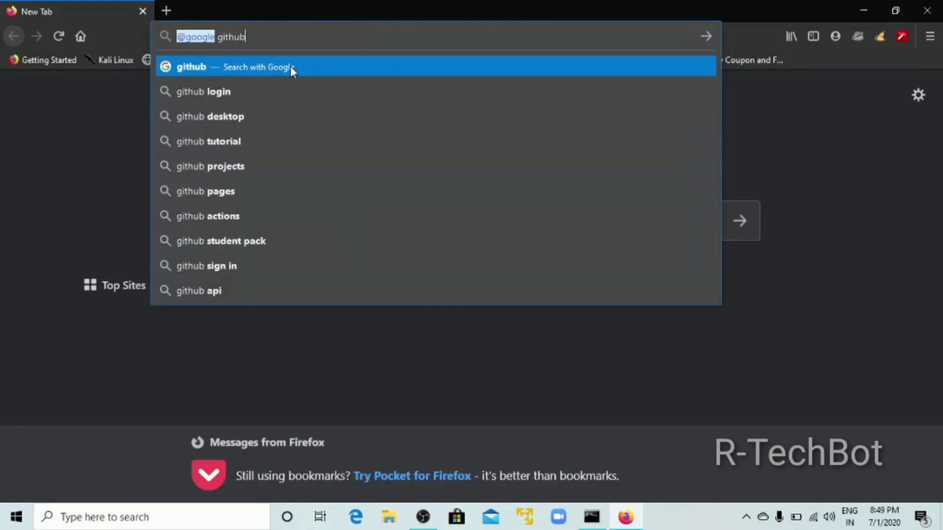
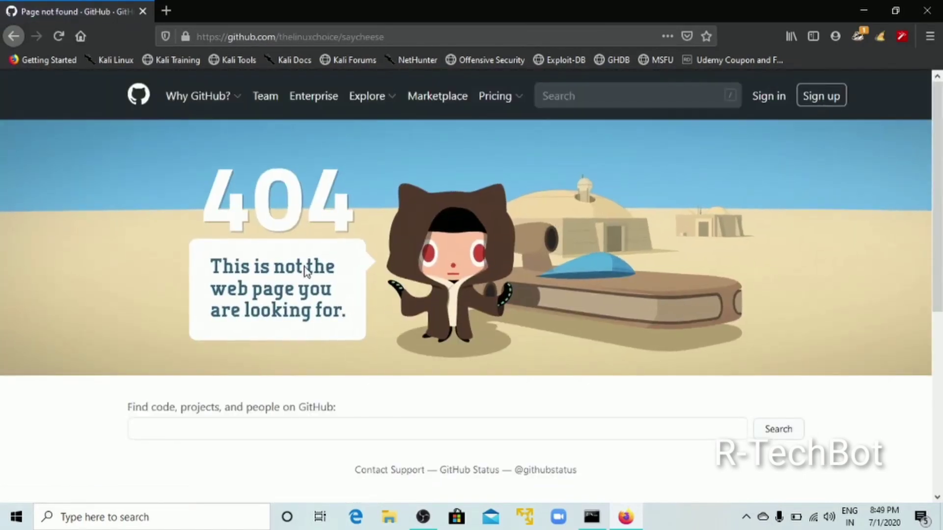
# Search the thelinuxchoice user's GitHub content for sayhello and view the Discussions results.
pyautogui.scroll(-5, 932, 158)
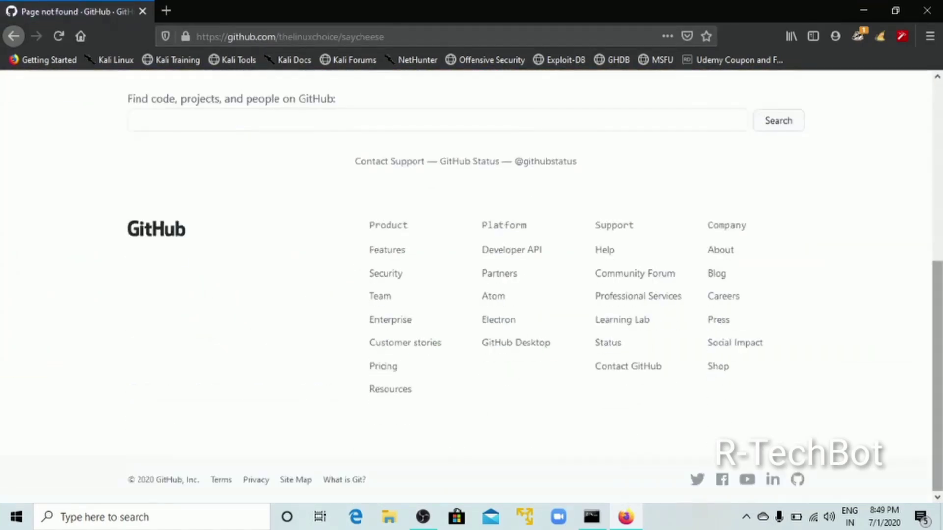
pyautogui.scroll(5, 517, 238)
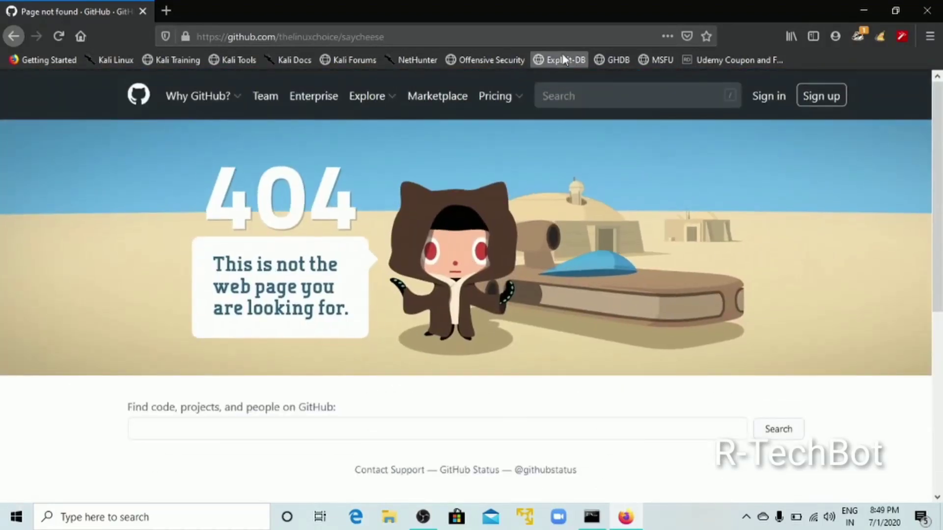
pyautogui.click(592, 97)
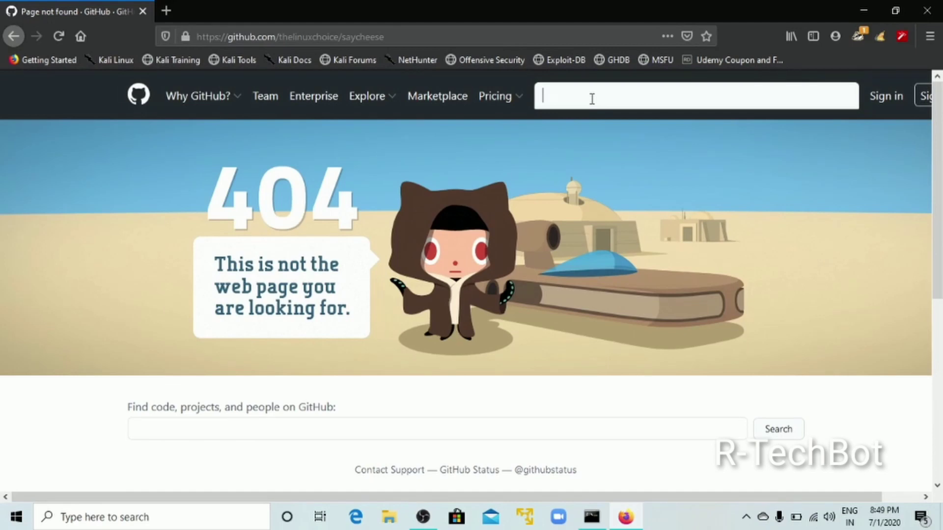
pyautogui.write('sa')
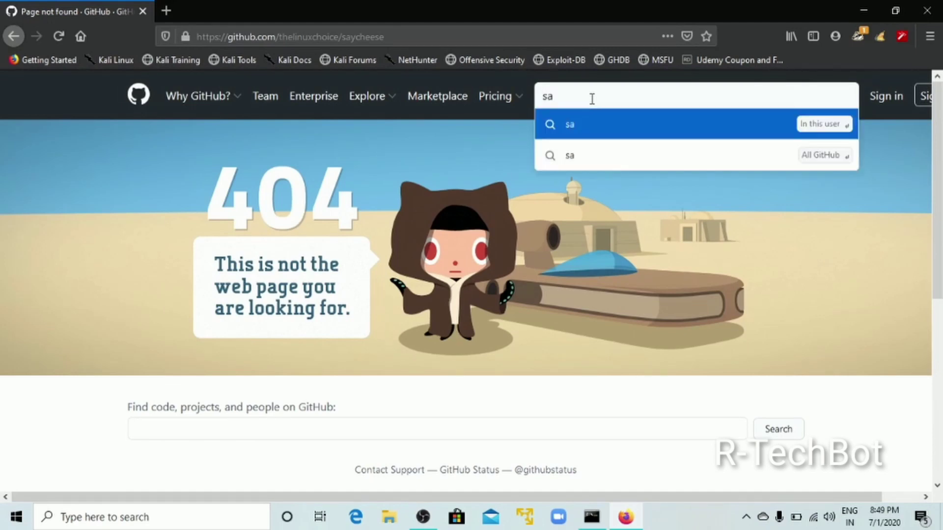
pyautogui.write('yhello')
pyautogui.press('Return')
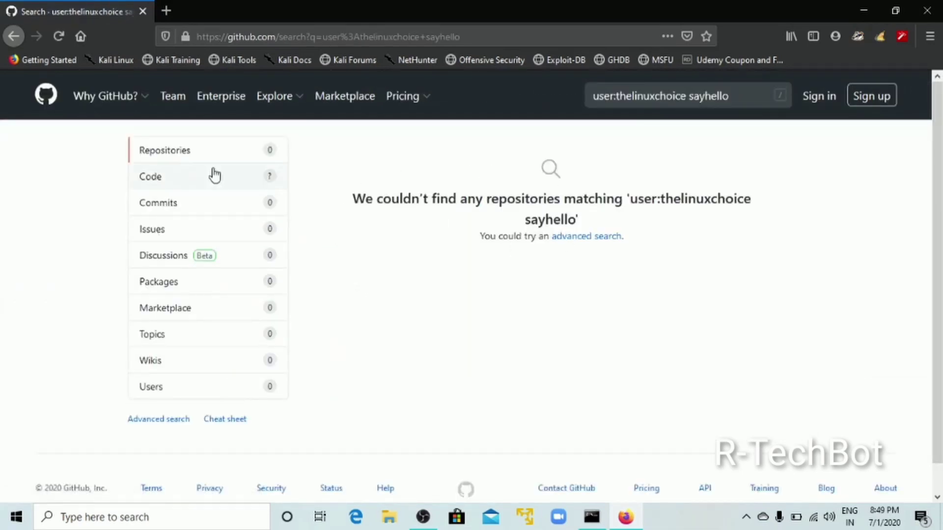
pyautogui.click(242, 255)
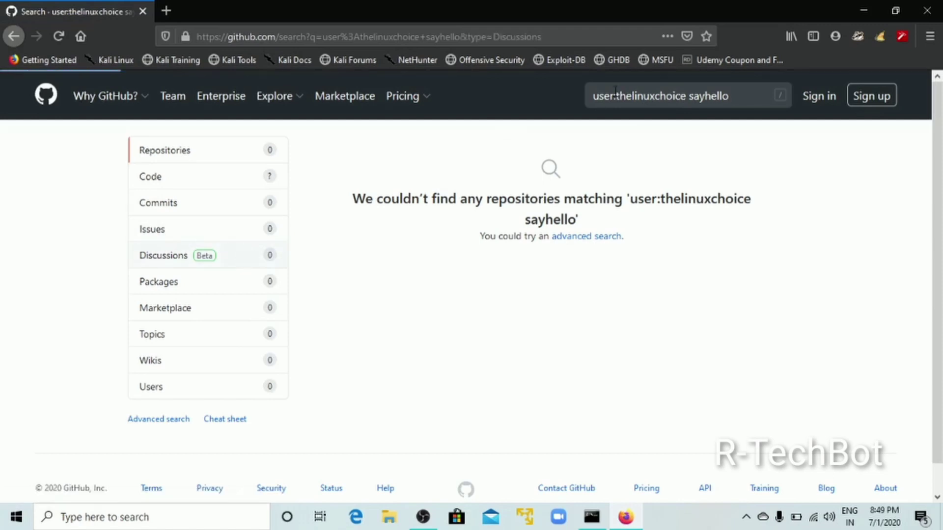
# Clear the GitHub search query and close Firefox.
pyautogui.click(742, 101)
pyautogui.doubleClick(636, 98)
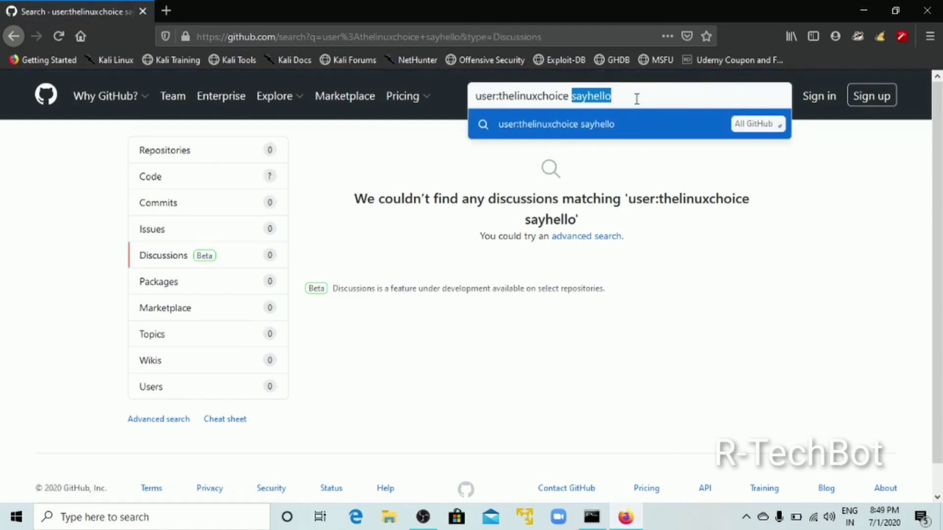
pyautogui.hotkey('ctrl', 'a')
pyautogui.press('BackSpace')
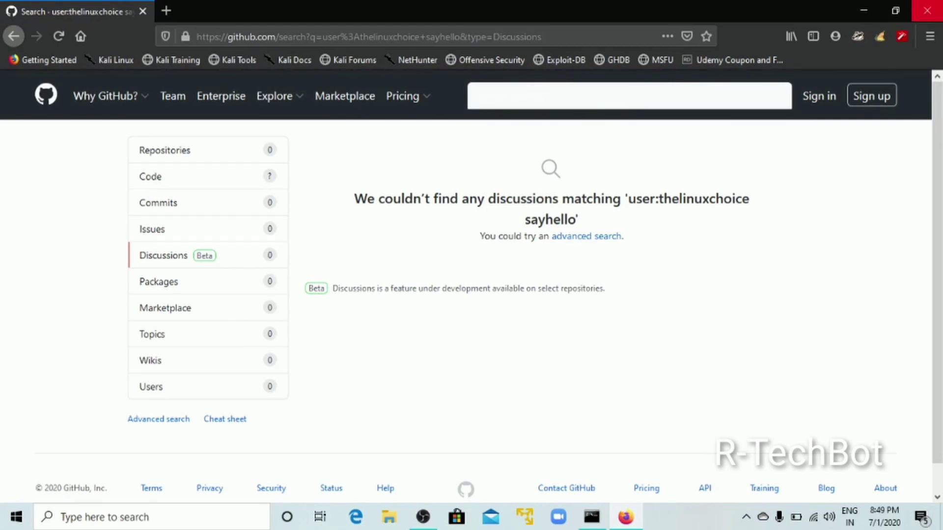
pyautogui.click(927, 9)
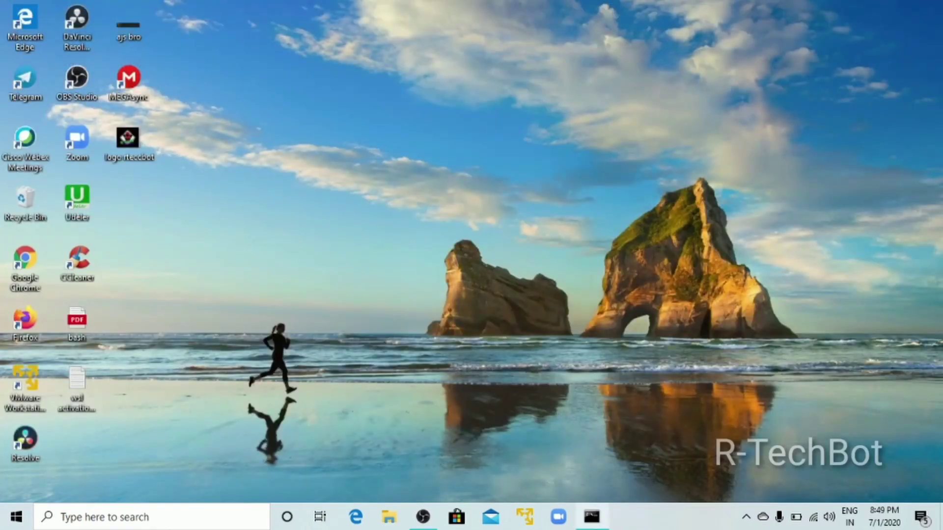
# Switch back to the Kali terminal and install figlet with sudo apt install figlet.
pyautogui.click(593, 518)
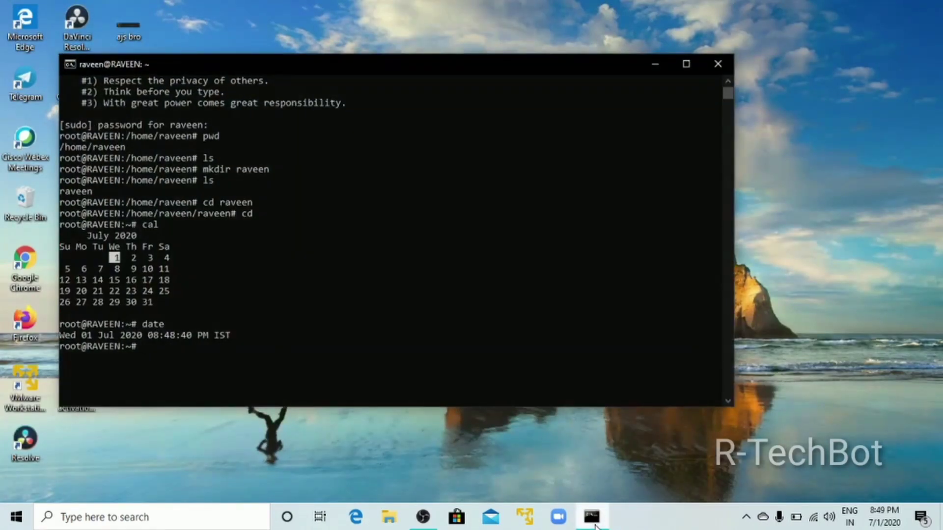
pyautogui.write('sudo apt insta')
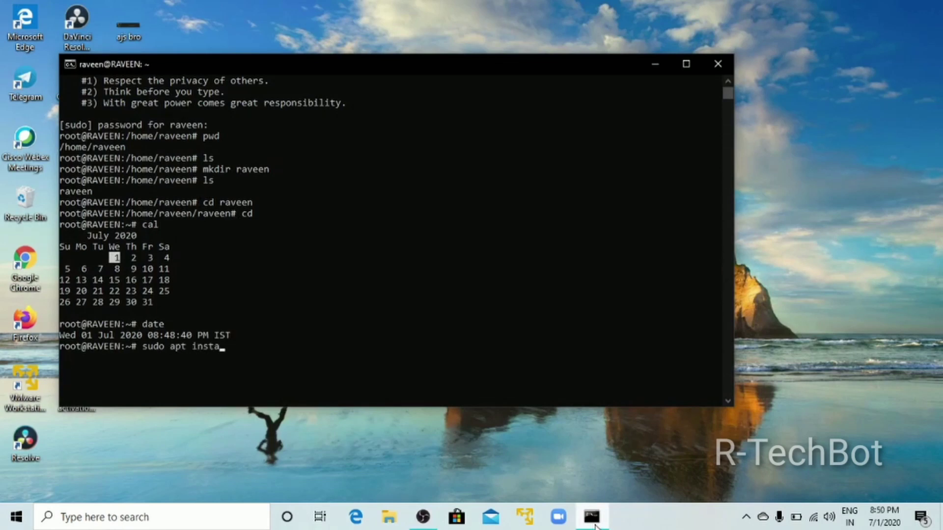
pyautogui.write('ll figlet')
pyautogui.press('Return')
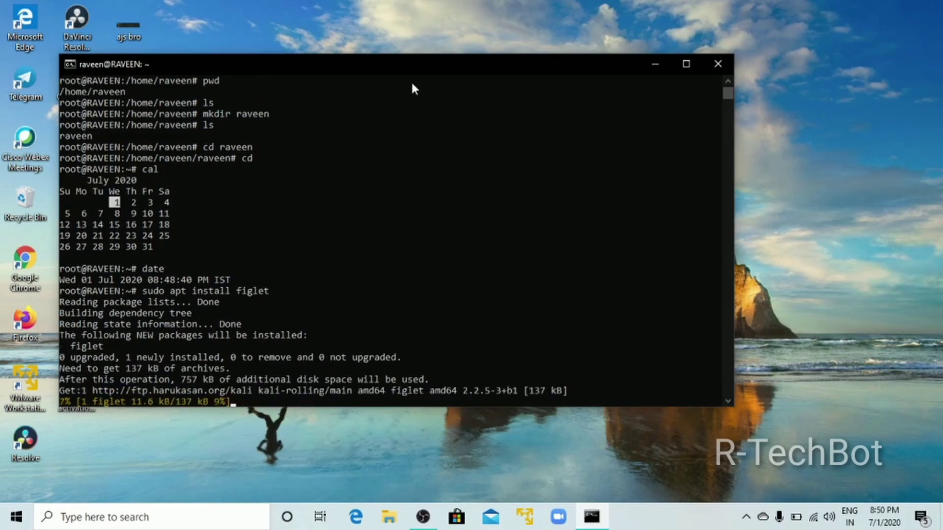
pyautogui.moveTo(401, 71); pyautogui.dragTo(485, 59)
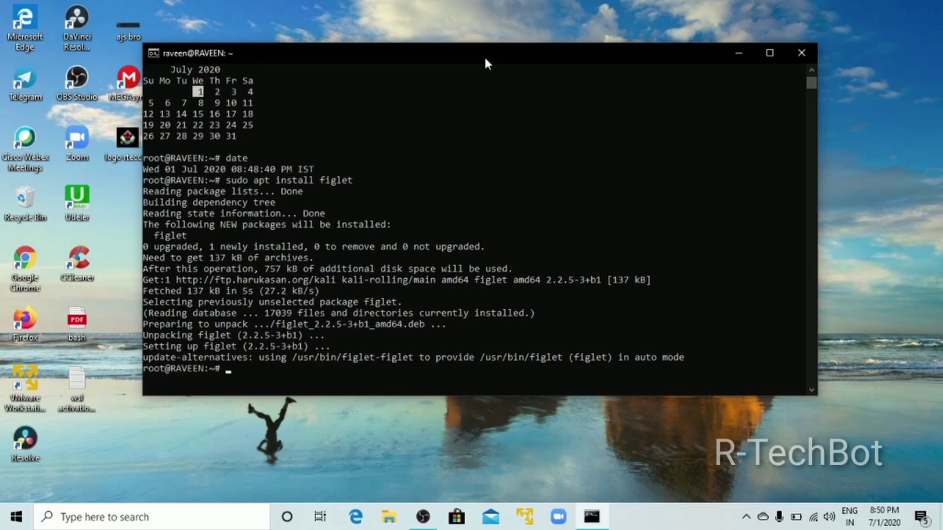
# Print the text R-TechBot as an ASCII banner with the figlet command.
pyautogui.write('figlet R-TechBOt')
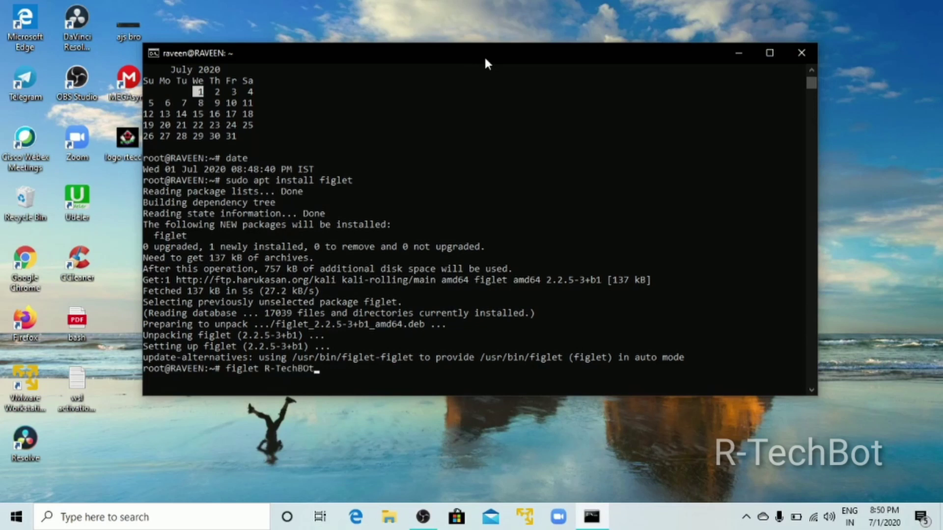
pyautogui.press('BackSpace')
pyautogui.press('BackSpace')
pyautogui.write('ot')
pyautogui.press('Return')
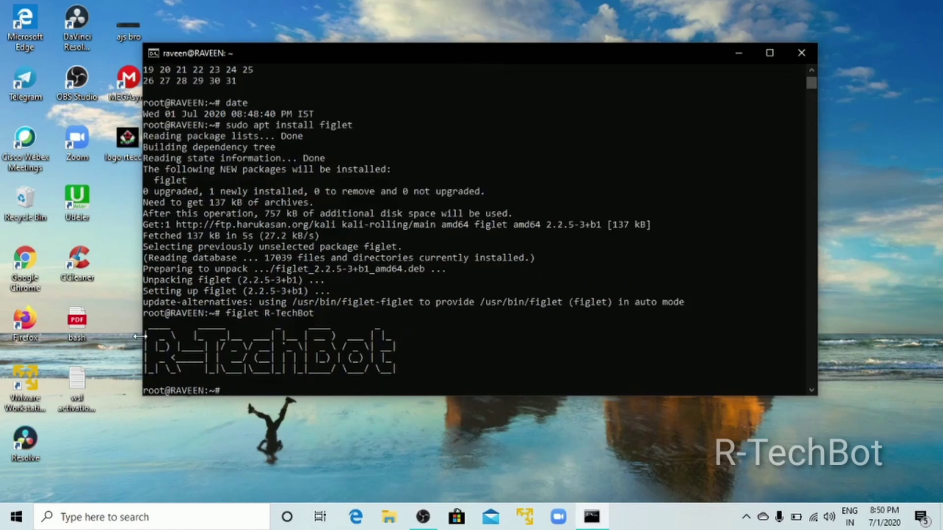
pyautogui.moveTo(143, 330); pyautogui.dragTo(428, 345)
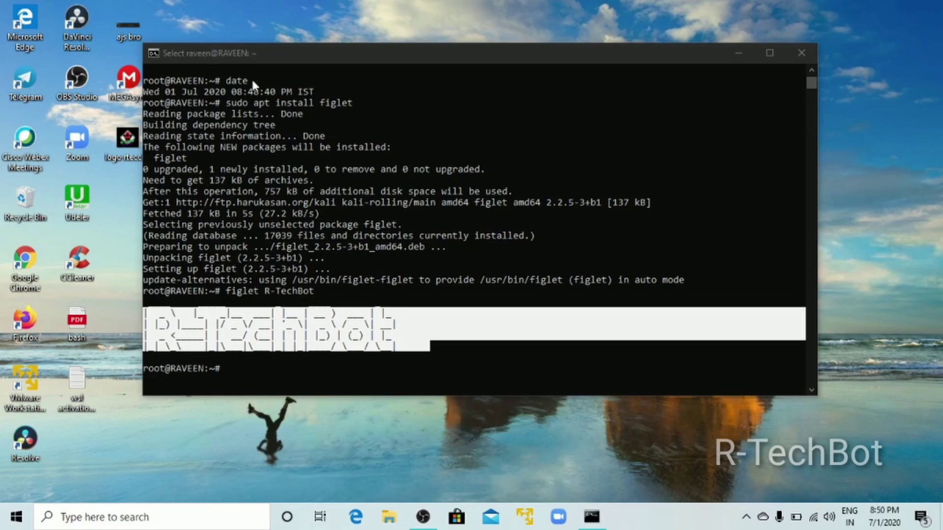
pyautogui.click(373, 337)
pyautogui.click(406, 337)
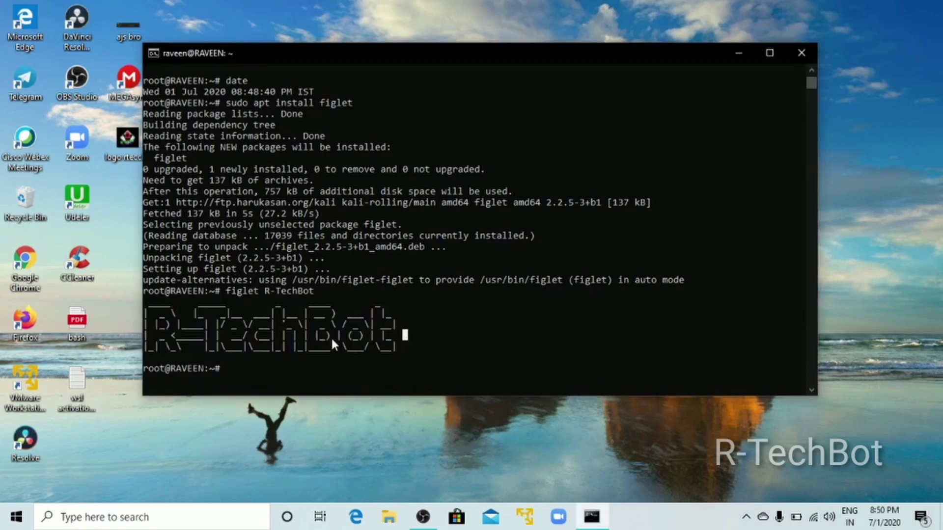
# Empty the terminal screen with the clear command and close the terminal window.
pyautogui.write('ex')
pyautogui.press('BackSpace')
pyautogui.press('BackSpace')
pyautogui.write('clear')
pyautogui.press('Return')
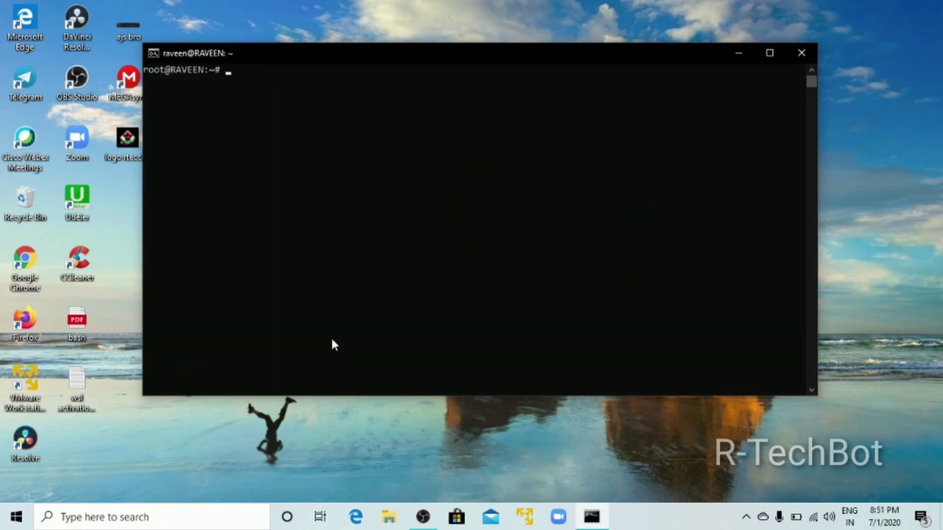
pyautogui.click(806, 55)
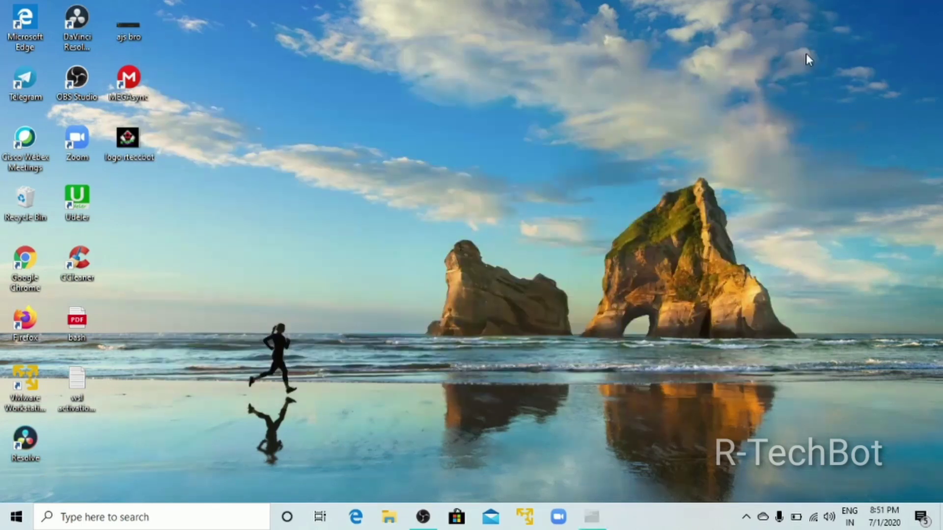
# Find the Kali Linux app with Windows search and pin it to the taskbar.
pyautogui.click(73, 524)
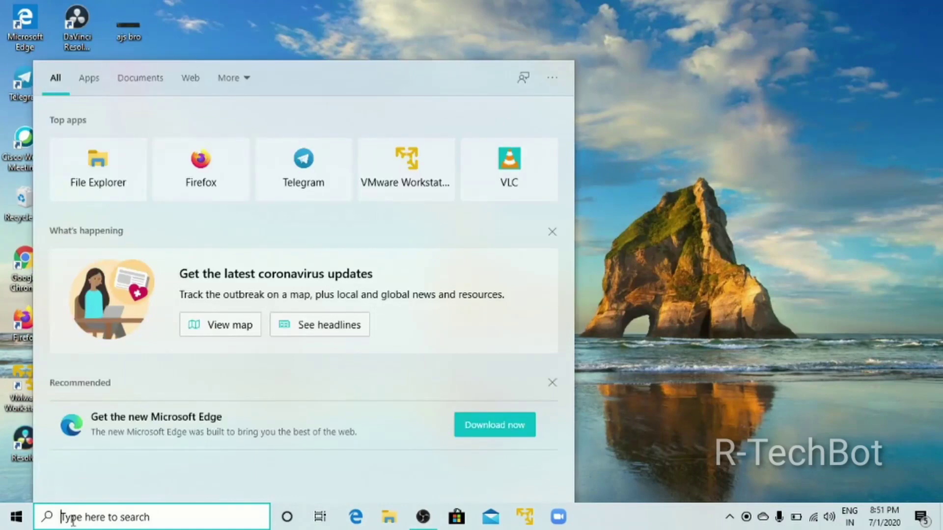
pyautogui.write('ka')
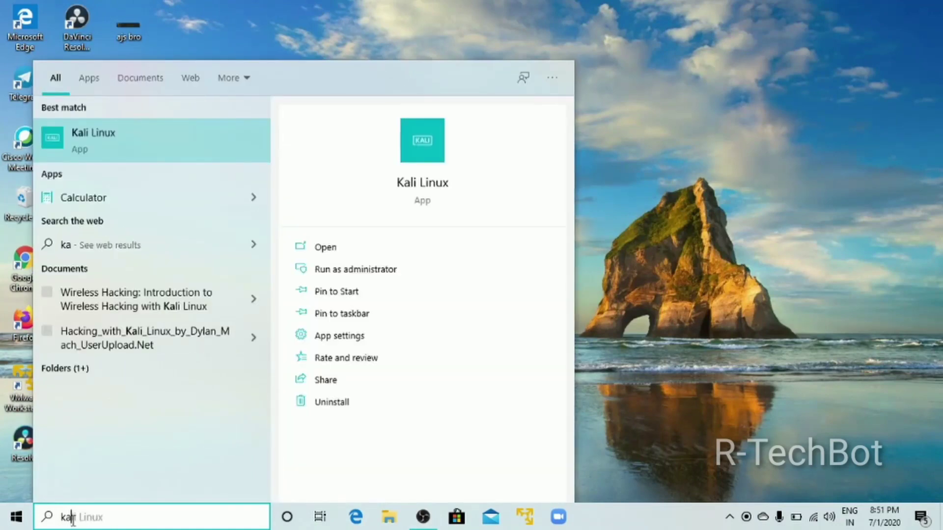
pyautogui.write('l')
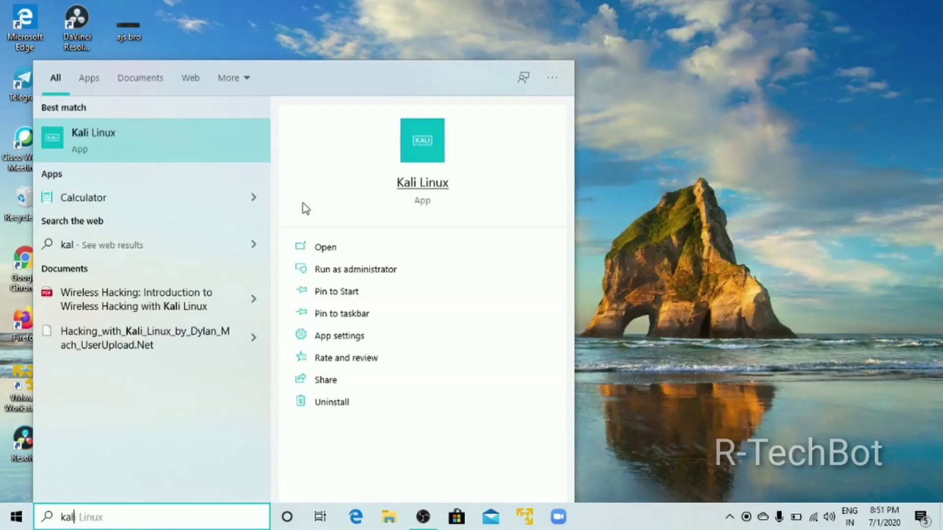
pyautogui.click(344, 311)
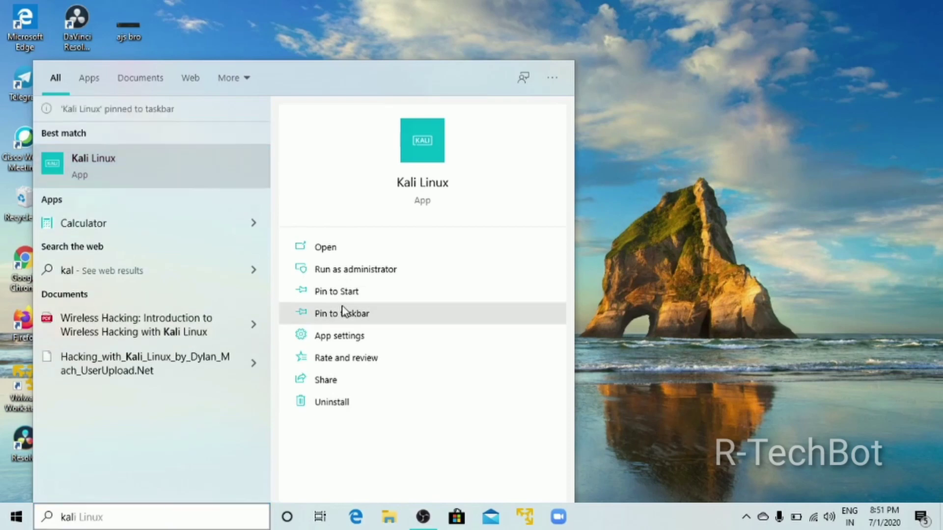
pyautogui.click(772, 224)
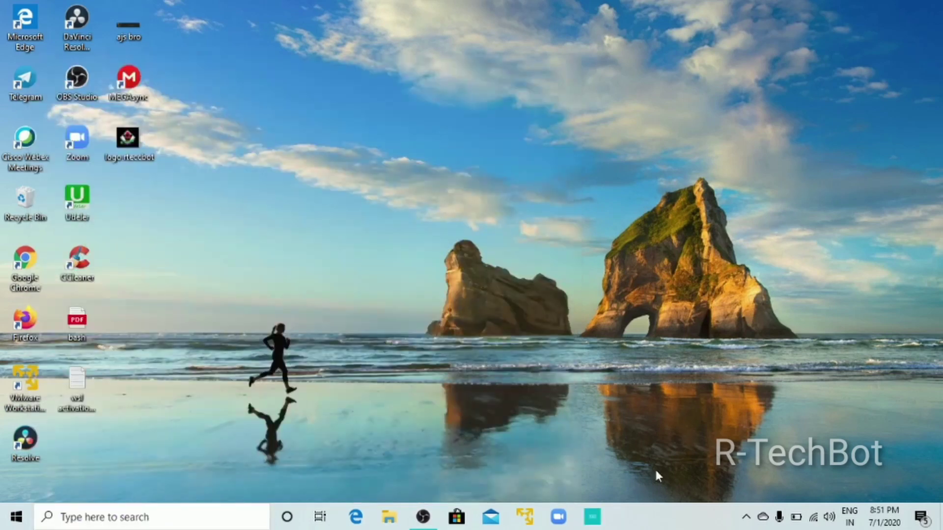
# Launch Kali Linux from its pinned shortcut to check that it starts, and close its window.
pyautogui.click(598, 519)
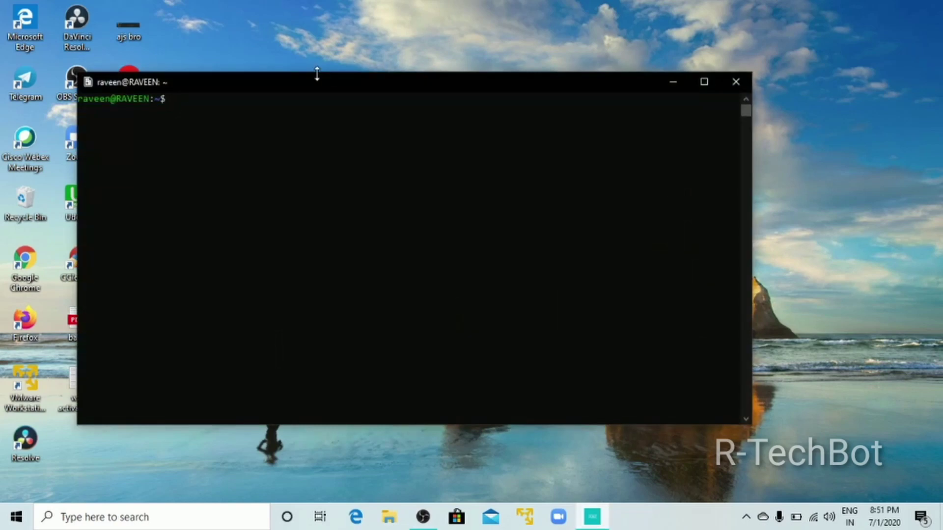
pyautogui.moveTo(322, 73); pyautogui.dragTo(418, 82)
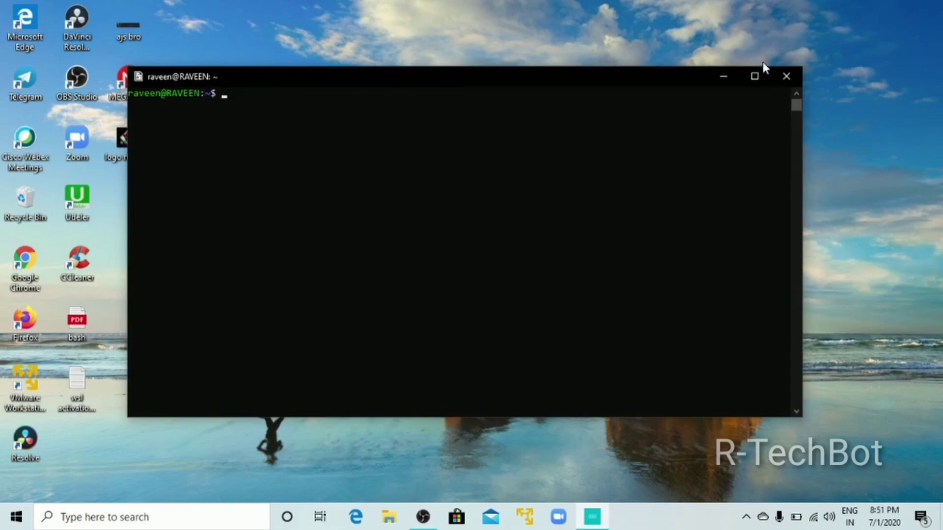
pyautogui.click(784, 76)
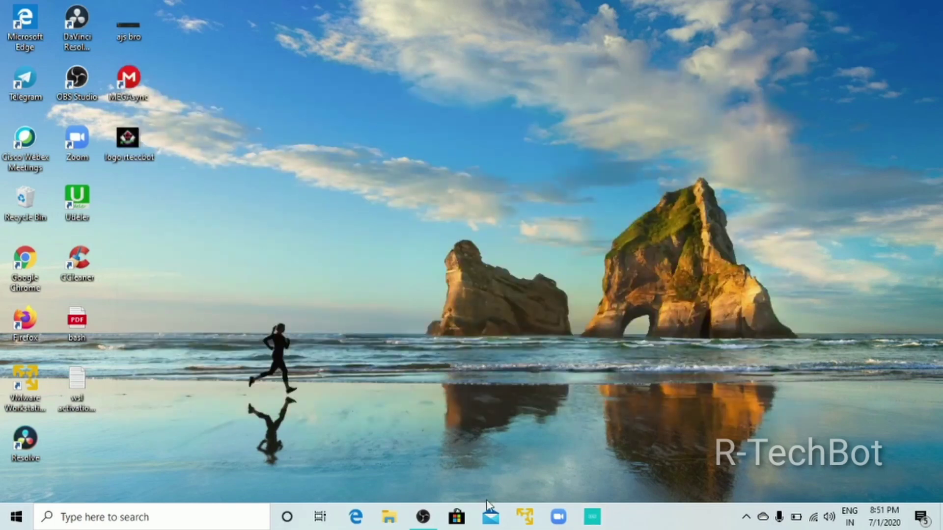
pyautogui.click(422, 517)
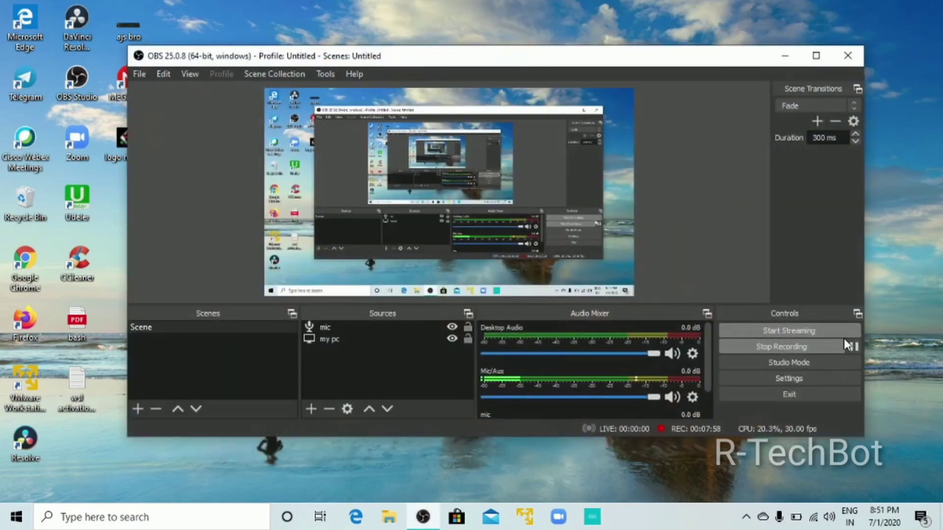